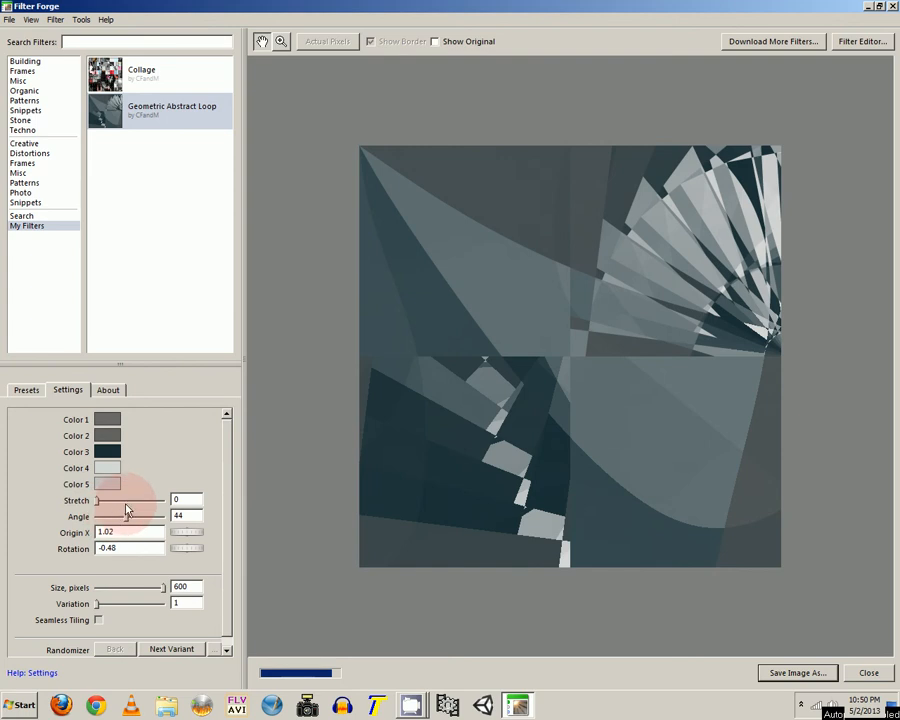
# Step: Set Color 1 to a salmon pink and Color 2 to the dark red 7C3A3A
pyautogui.click(113, 425)
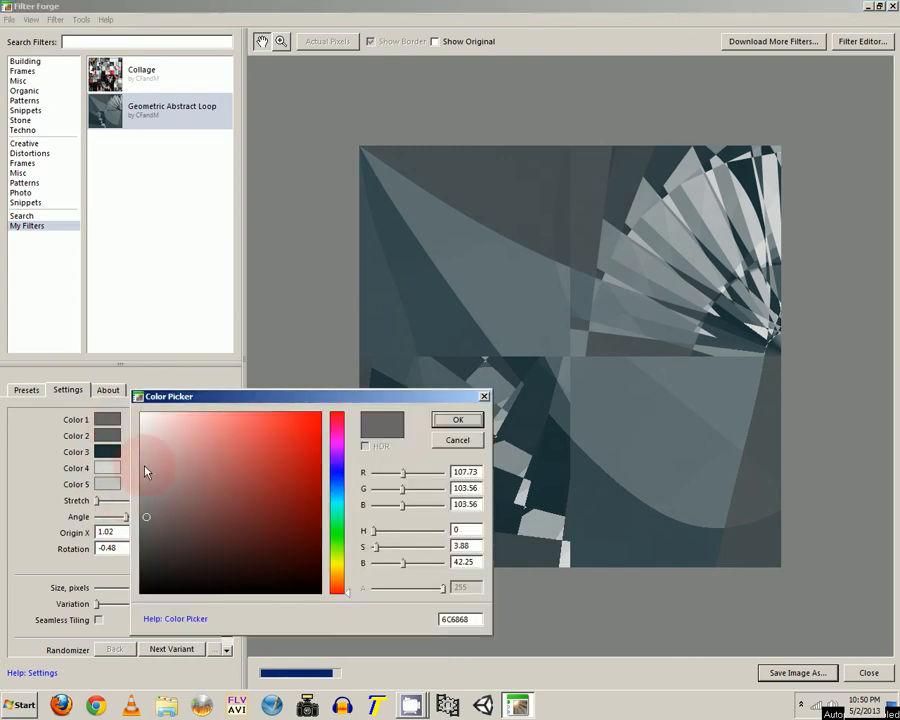
pyautogui.moveTo(146, 468)
pyautogui.mouseDown()
pyautogui.moveTo(184, 490)
pyautogui.moveTo(287, 454)
pyautogui.moveTo(253, 426)
pyautogui.moveTo(222, 417)
pyautogui.mouseUp()
pyautogui.click(456, 419)
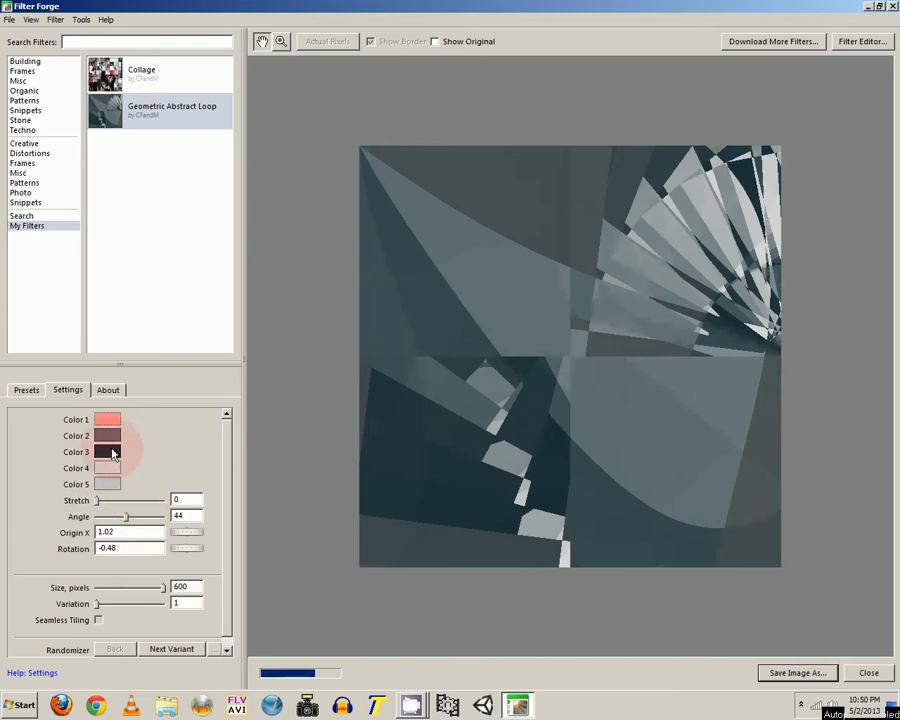
pyautogui.click(112, 438)
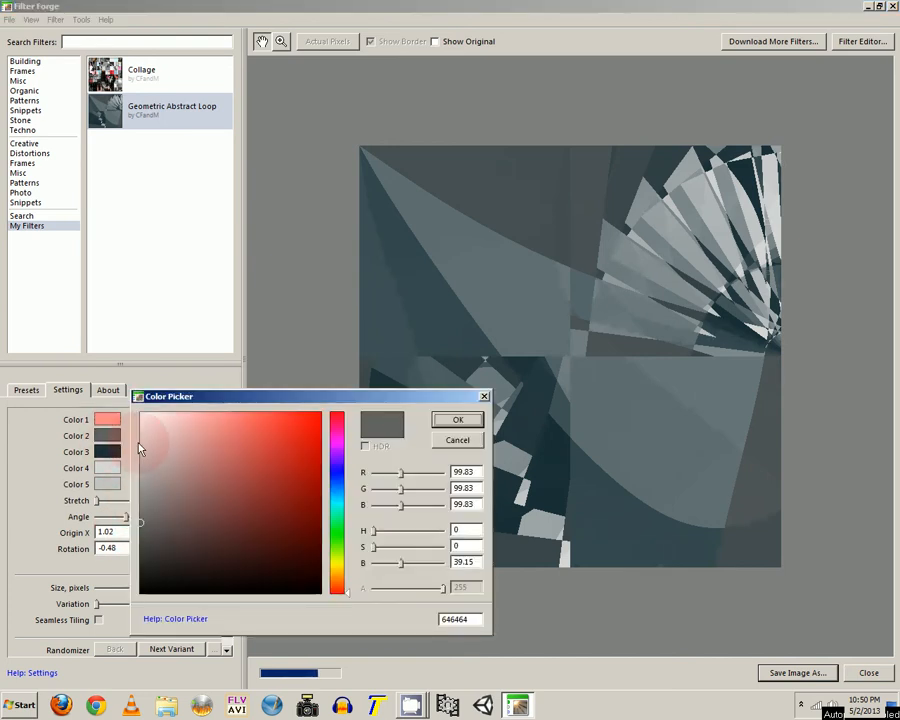
pyautogui.moveTo(227, 472)
pyautogui.mouseDown()
pyautogui.moveTo(259, 484)
pyautogui.moveTo(255, 516)
pyautogui.moveTo(238, 518)
pyautogui.moveTo(237, 506)
pyautogui.mouseUp()
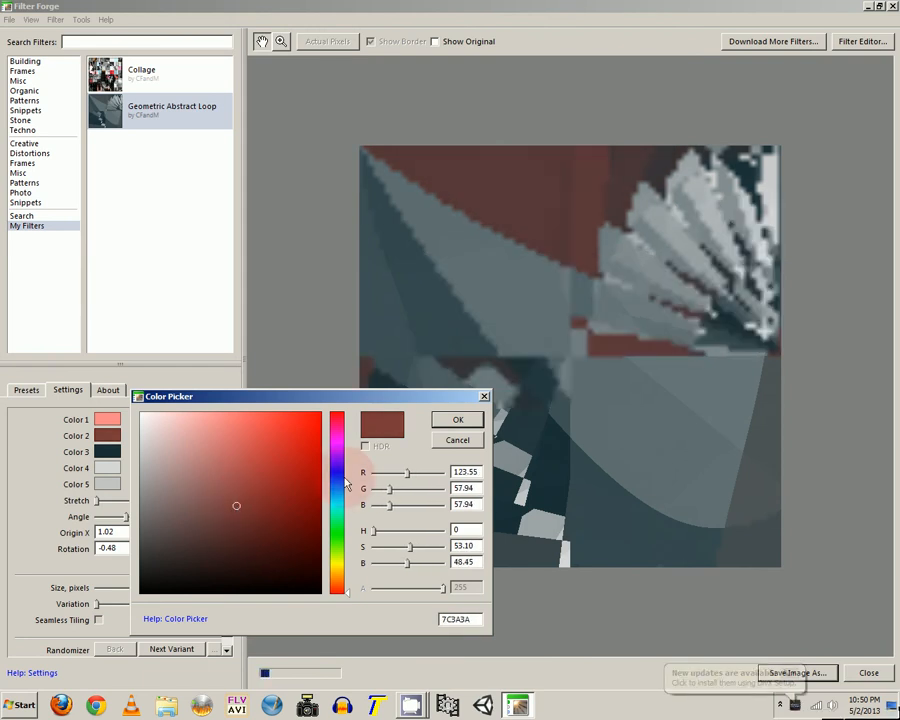
pyautogui.click(439, 426)
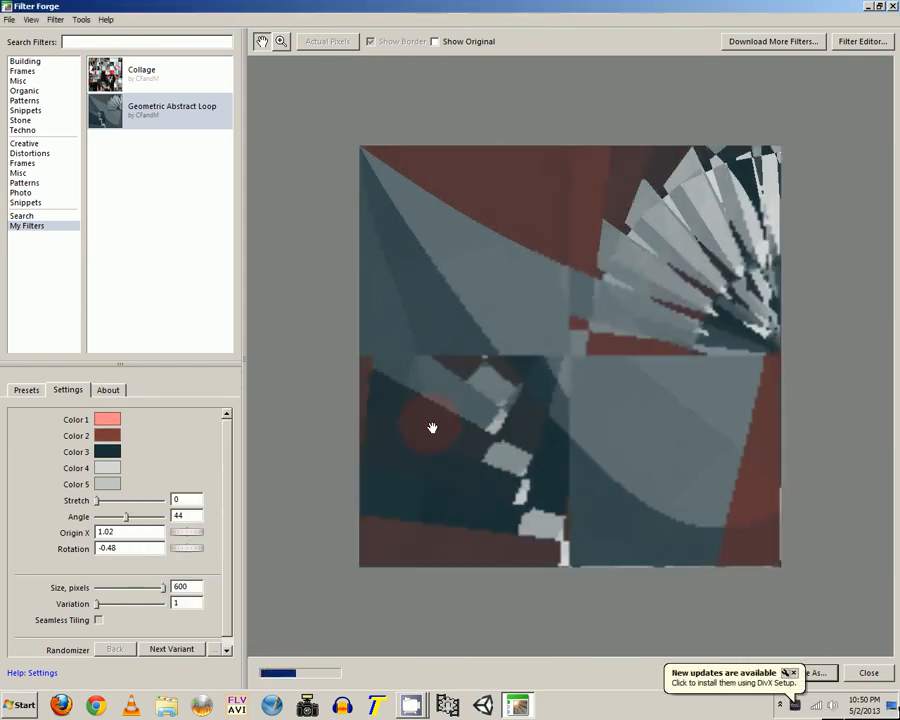
pyautogui.click(793, 673)
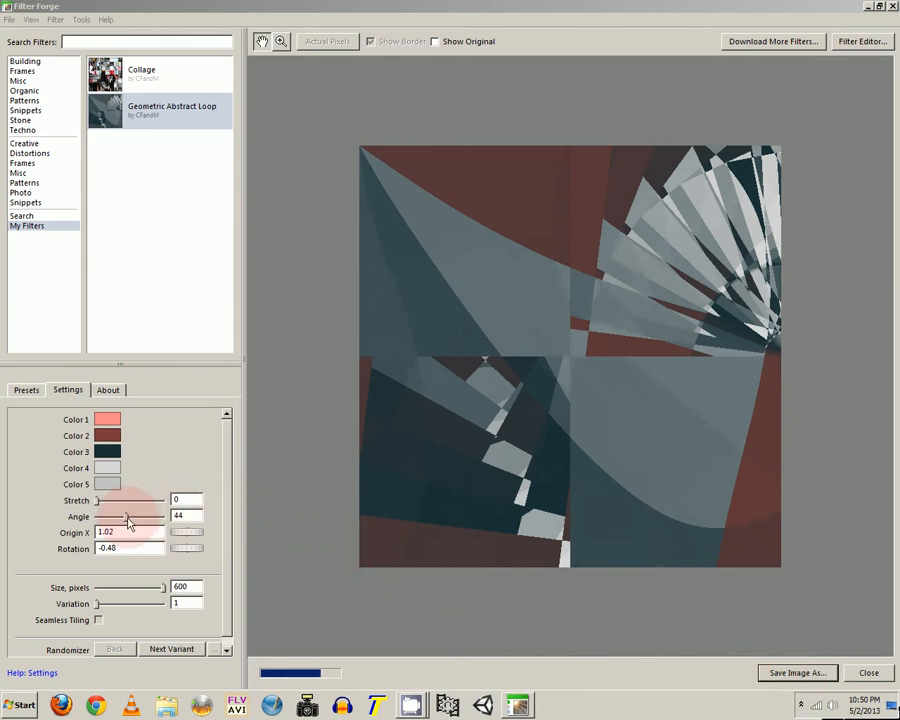
# Step: Set Origin X to 0.5, Rotation to -0.53, Angle to 68 and Variation to 6948
pyautogui.moveTo(126, 517)
pyautogui.mouseDown()
pyautogui.moveTo(145, 520)
pyautogui.moveTo(127, 521)
pyautogui.mouseUp()
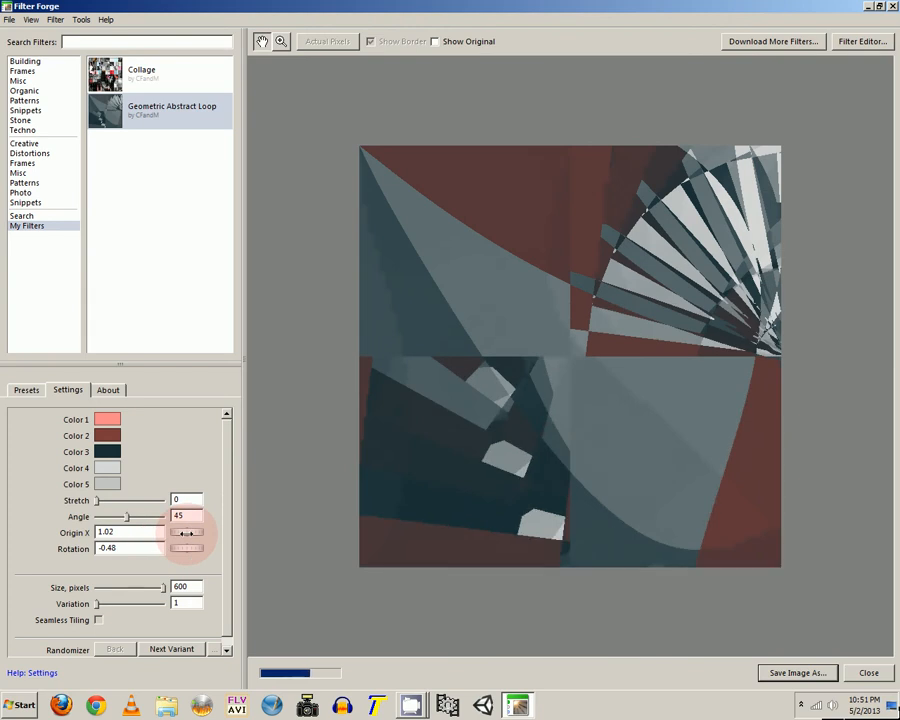
pyautogui.moveTo(186, 532); pyautogui.dragTo(847, 527)
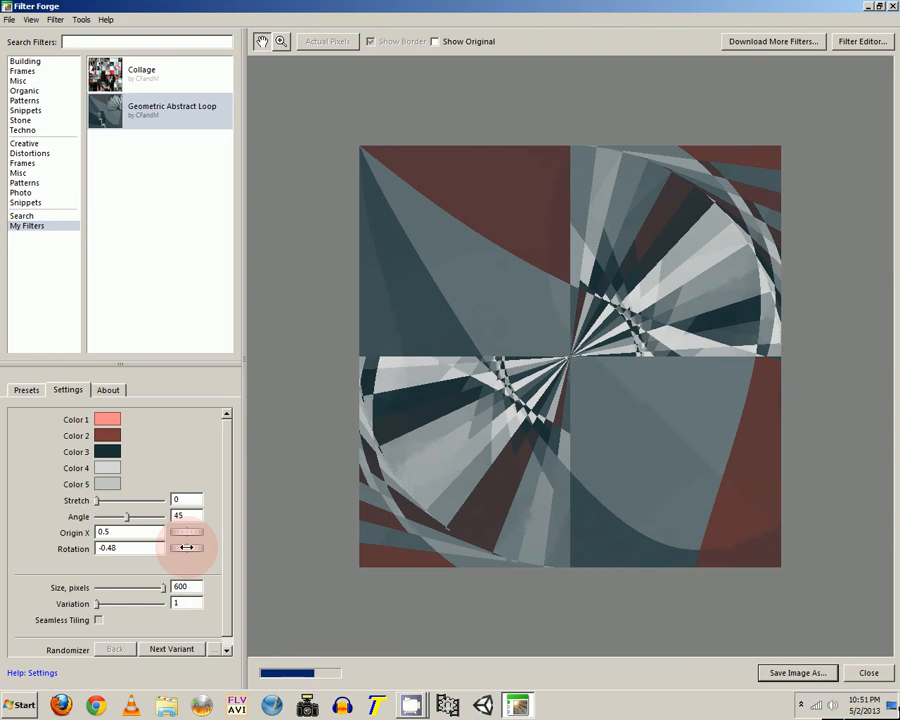
pyautogui.moveTo(186, 547); pyautogui.dragTo(164, 549)
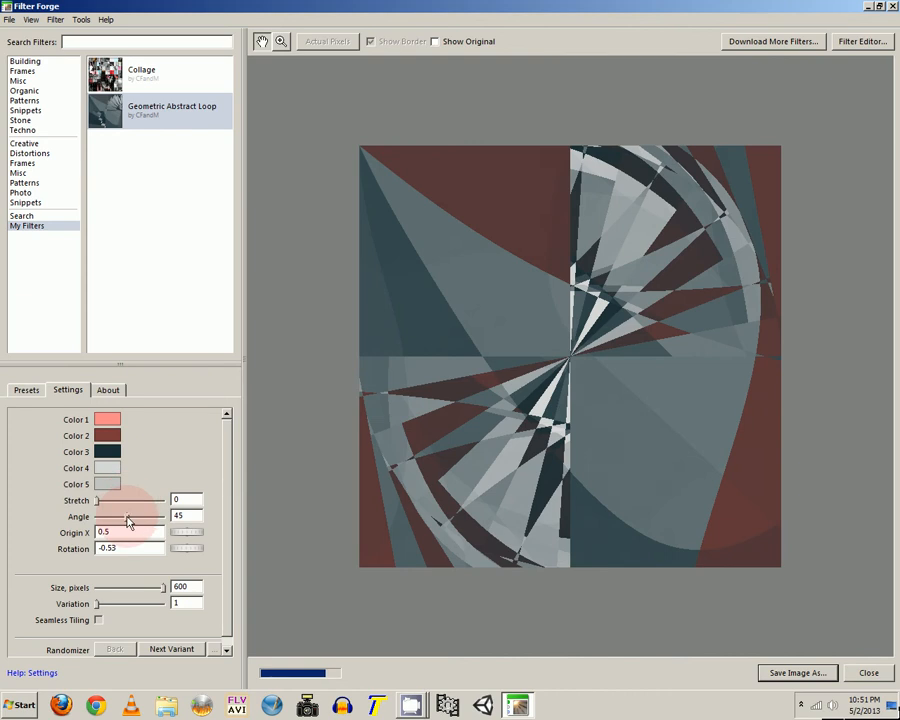
pyautogui.moveTo(127, 521); pyautogui.dragTo(143, 521)
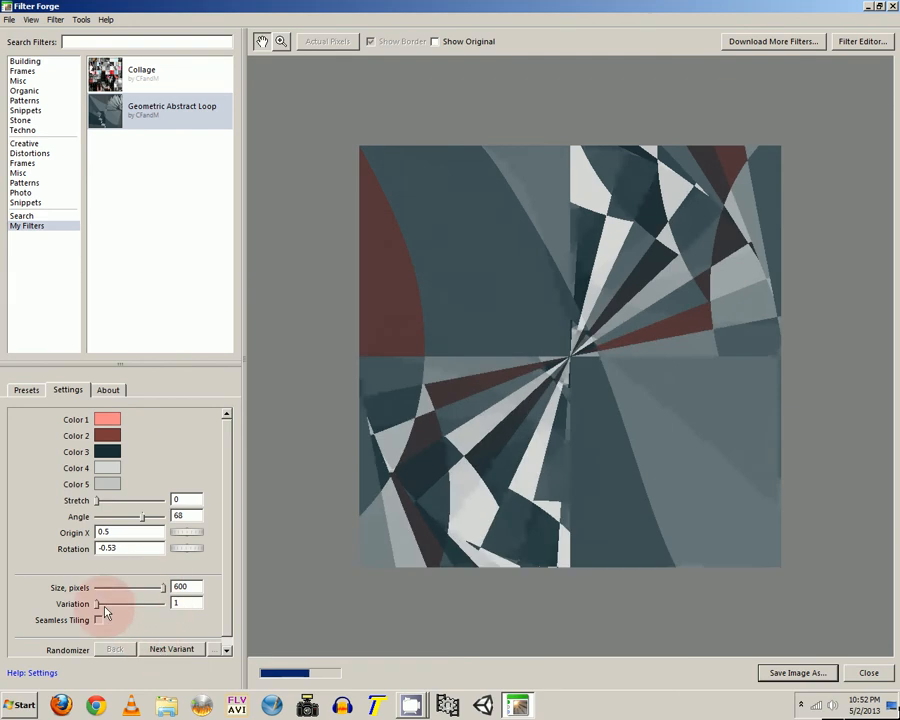
pyautogui.moveTo(104, 610); pyautogui.dragTo(113, 612)
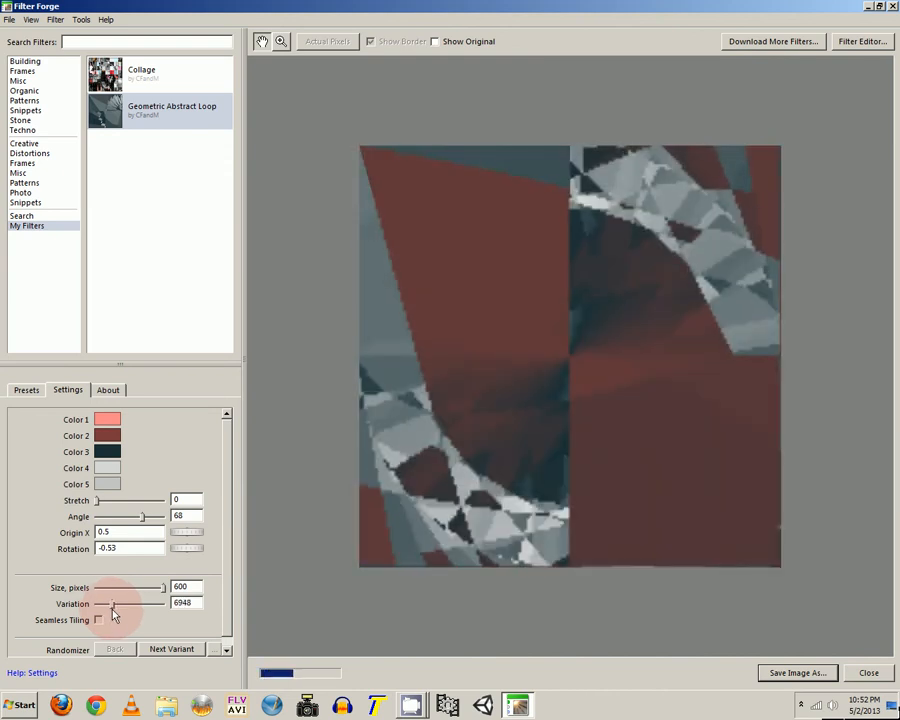
# Step: Generate a series of about ten random variants of the Geometric Abstract Loop filter with the Randomizer
pyautogui.click(174, 650)
pyautogui.click(174, 640)
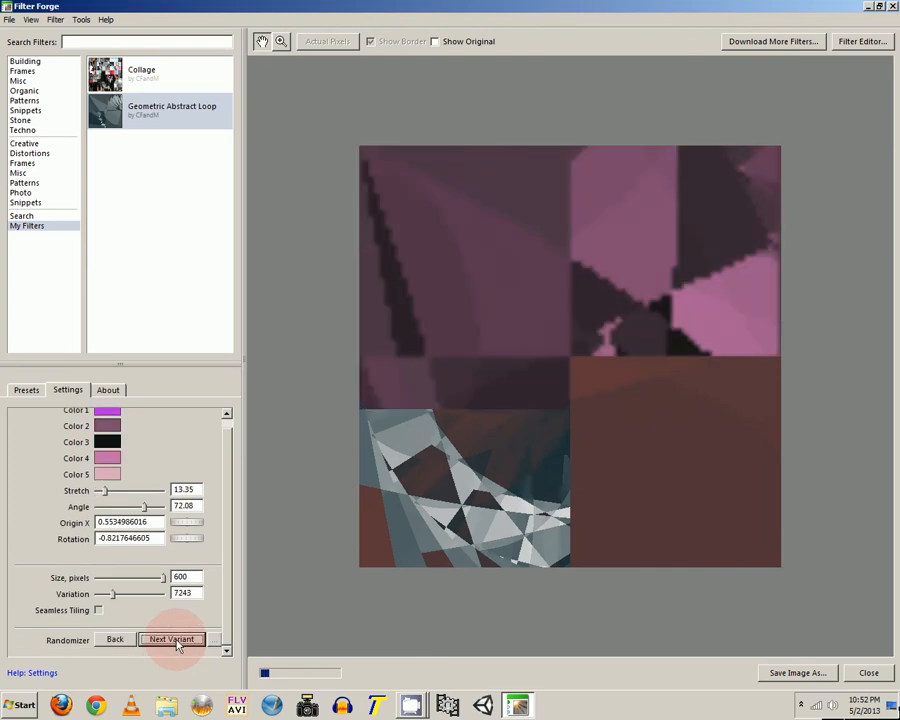
pyautogui.click(174, 640)
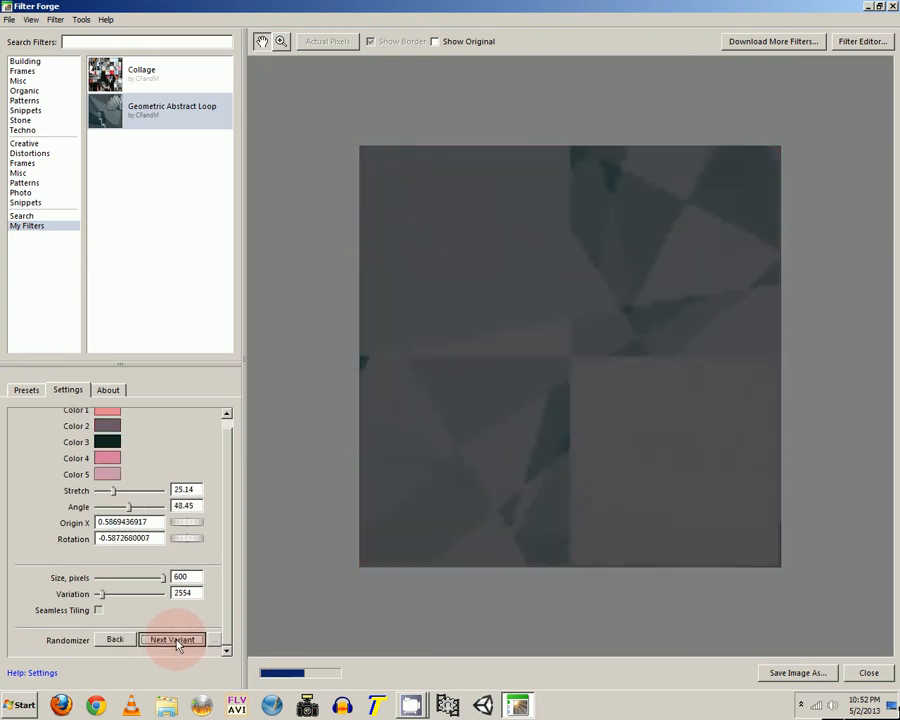
pyautogui.click(174, 640)
pyautogui.click(174, 640)
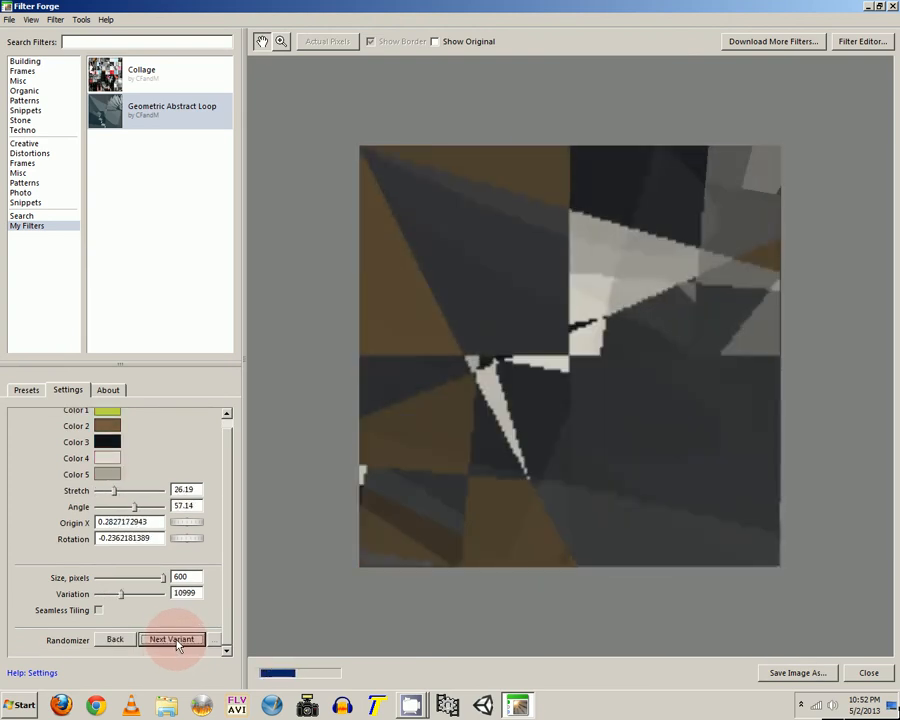
pyautogui.click(176, 641)
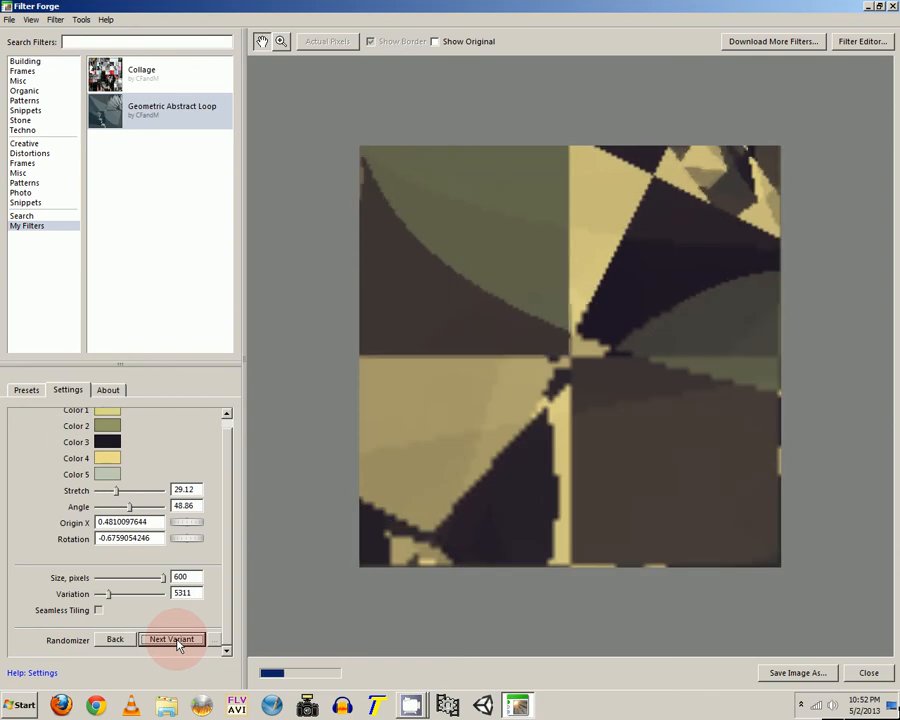
pyautogui.click(176, 641)
pyautogui.click(176, 641)
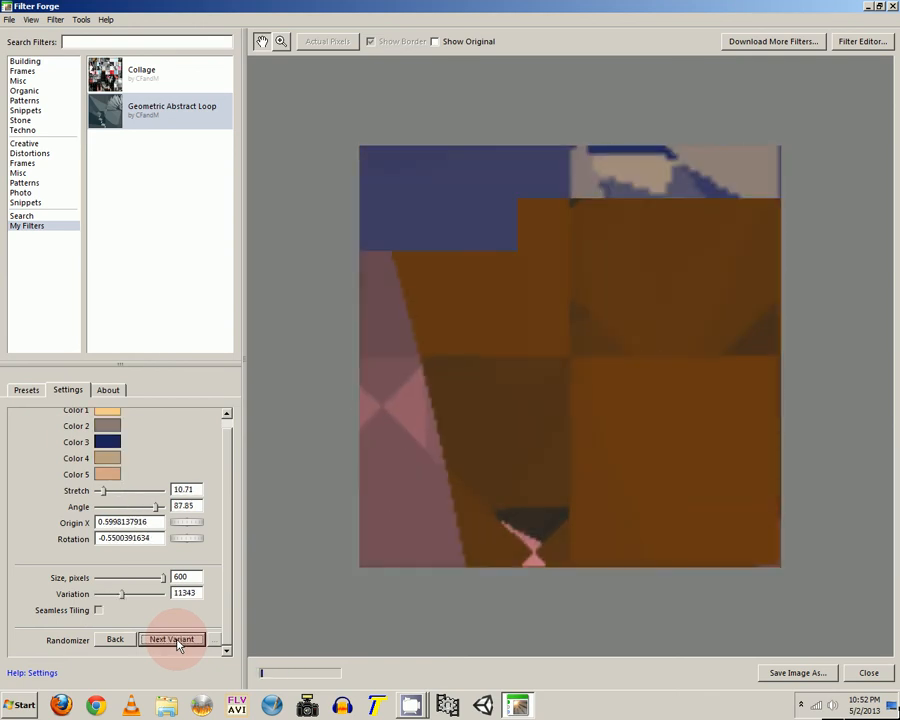
pyautogui.click(176, 641)
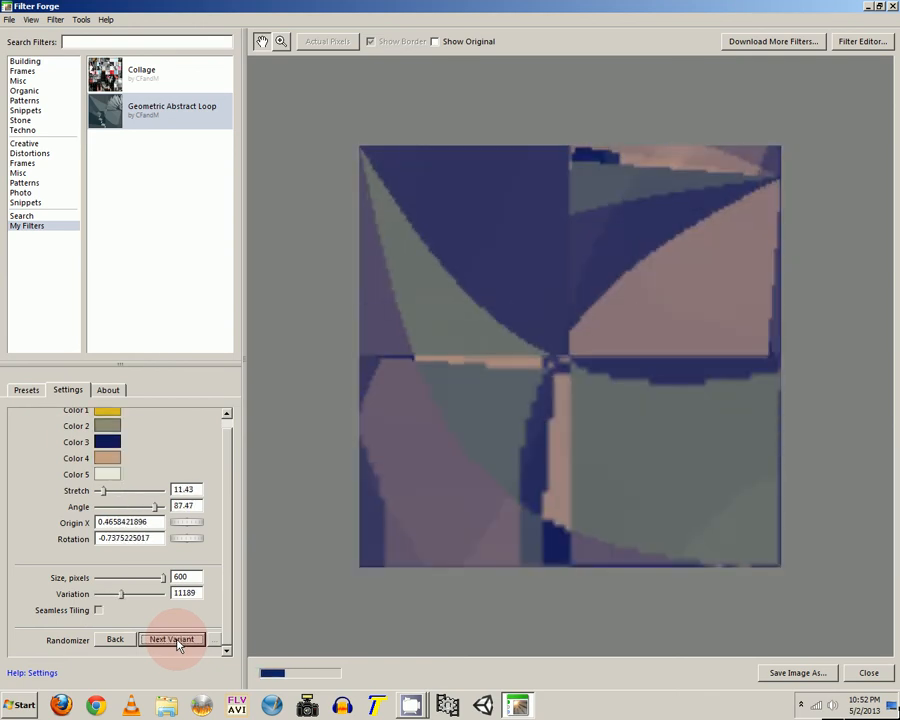
pyautogui.click(176, 641)
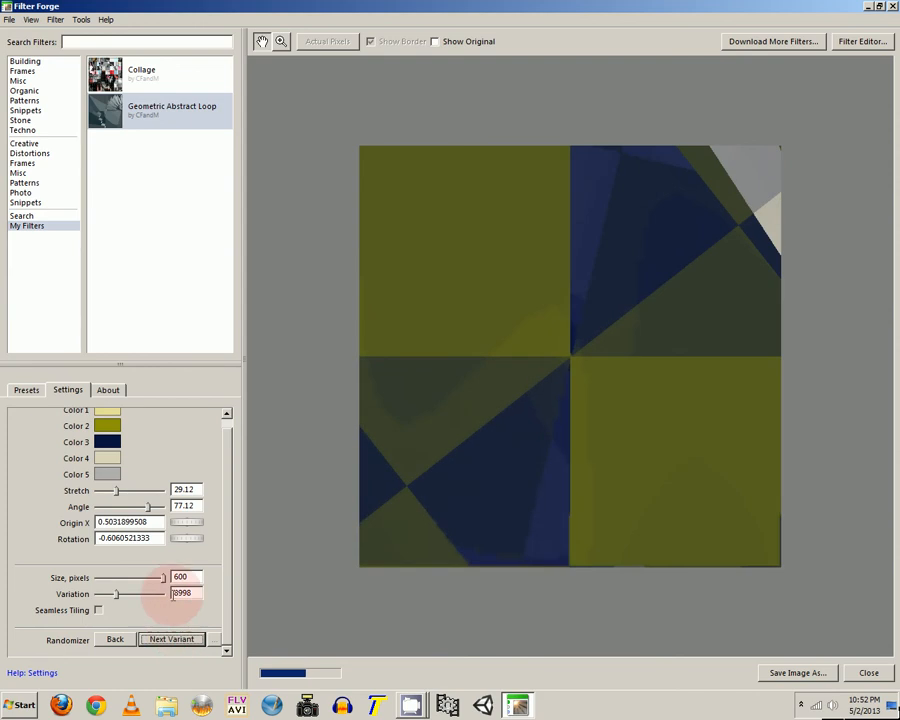
# Step: Set Origin X to about 1.08 and Rotation to about -0.87, and return to the Default preset
pyautogui.moveTo(188, 522); pyautogui.dragTo(86, 541)
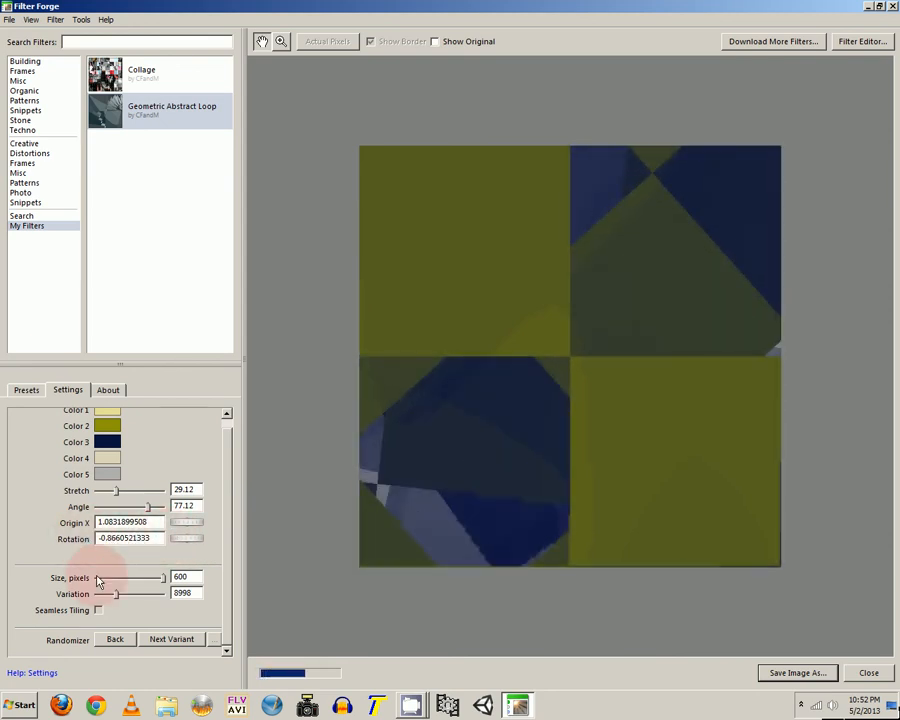
pyautogui.click(114, 638)
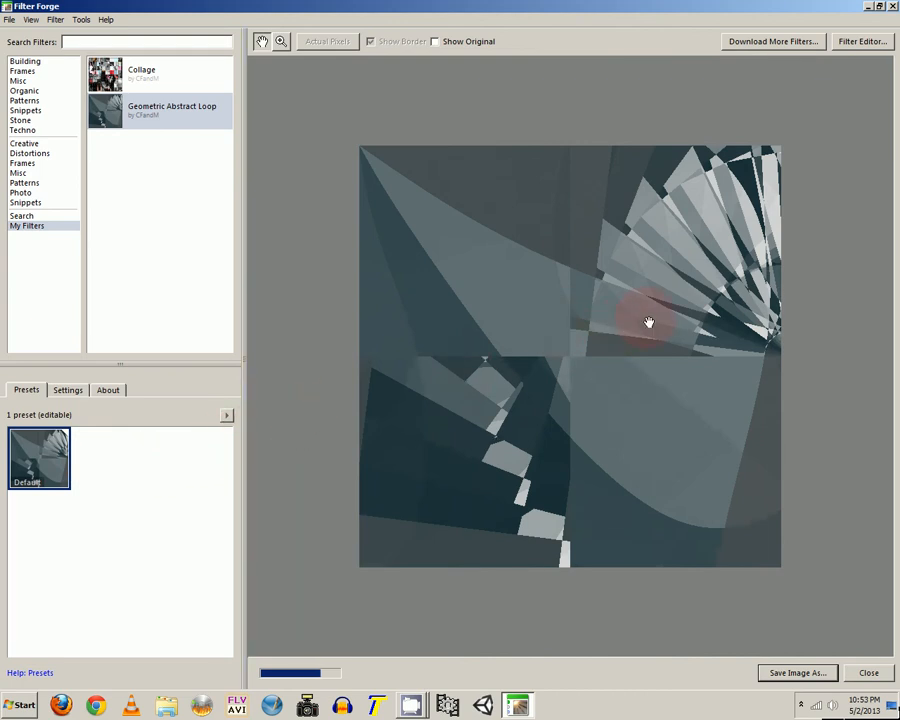
# Step: Open the existing Geometric Abstract Loop filter for editing in the Filter Editor
pyautogui.click(846, 48)
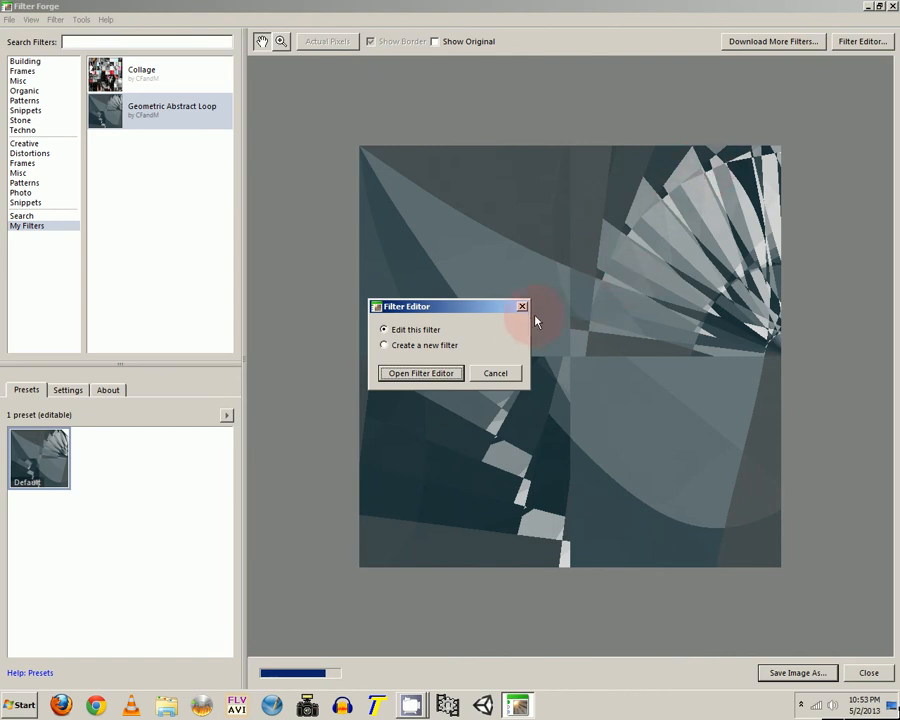
pyautogui.click(433, 377)
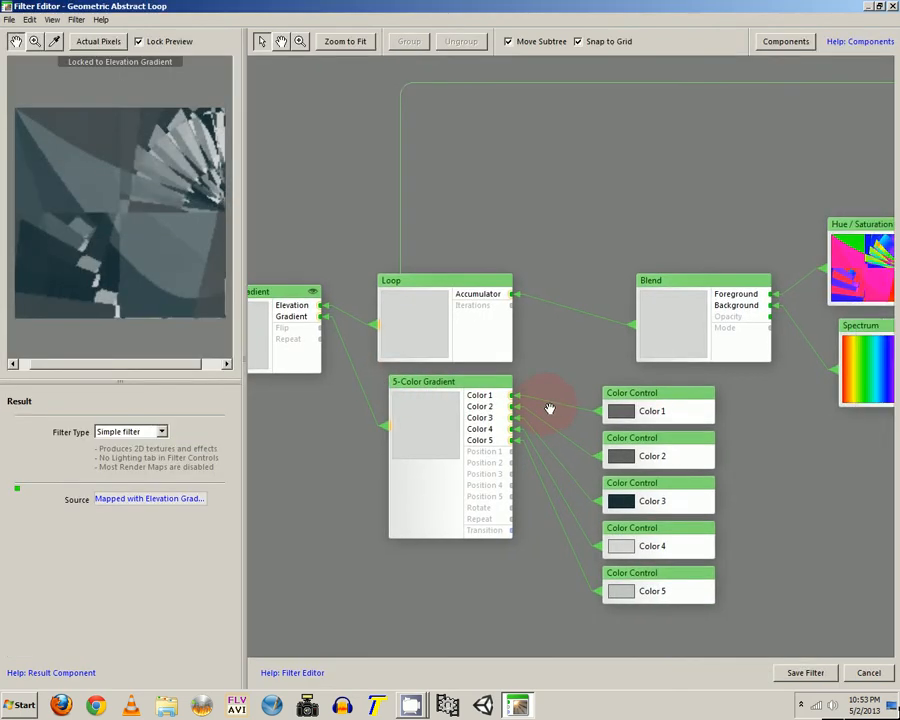
# Step: Move the Accumulated component well above the Rotate component and shift the Rotation and Origin X value controls slightly up beside Rotate
pyautogui.scroll(-1, 616, 363)
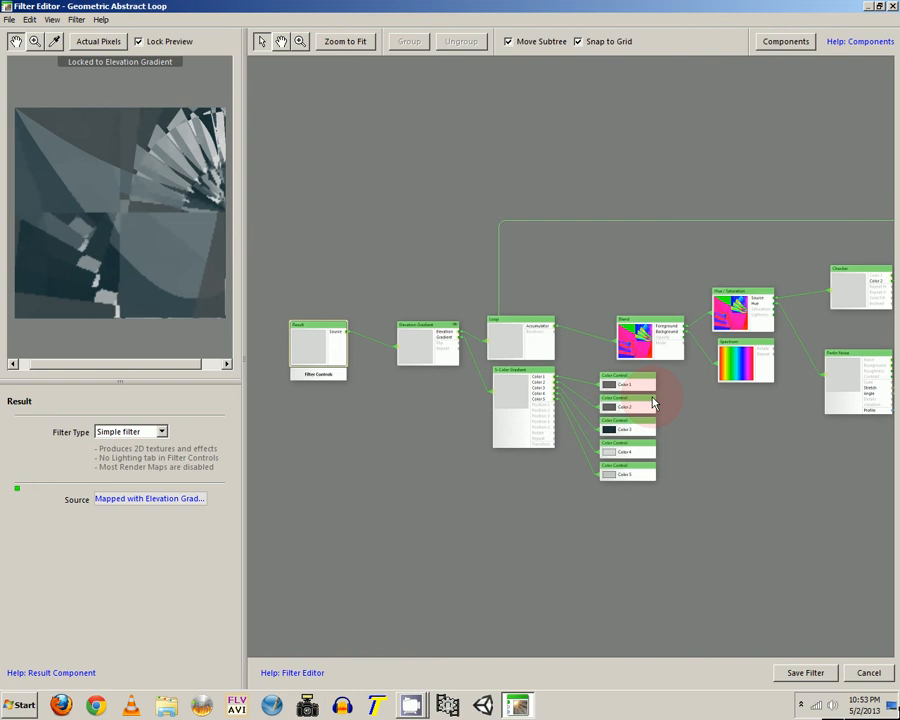
pyautogui.moveTo(653, 400); pyautogui.dragTo(575, 414)
pyautogui.scroll(-1, 622, 388)
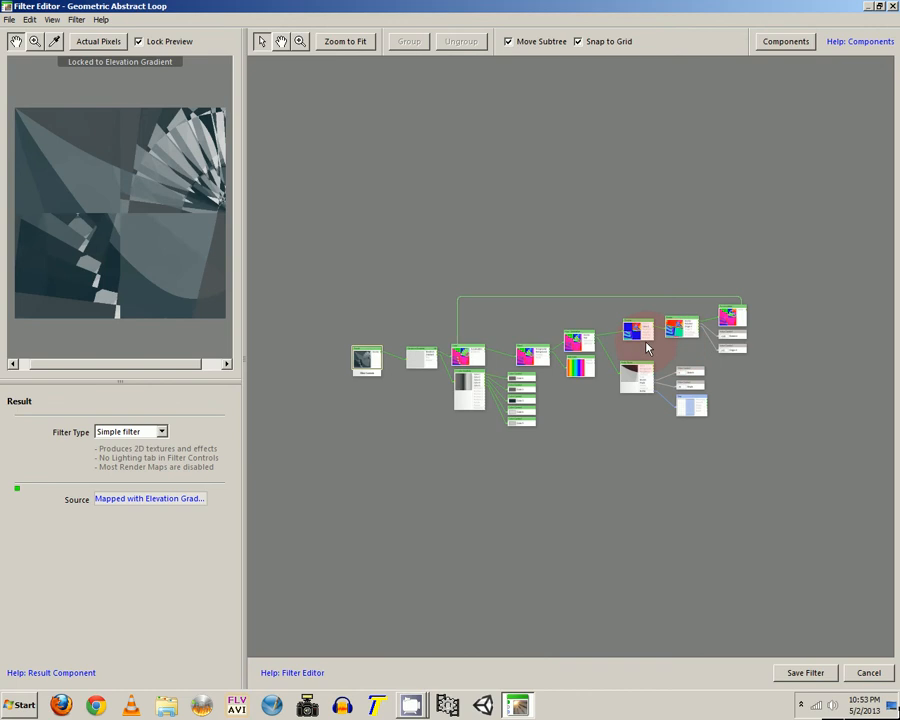
pyautogui.scroll(3, 648, 347)
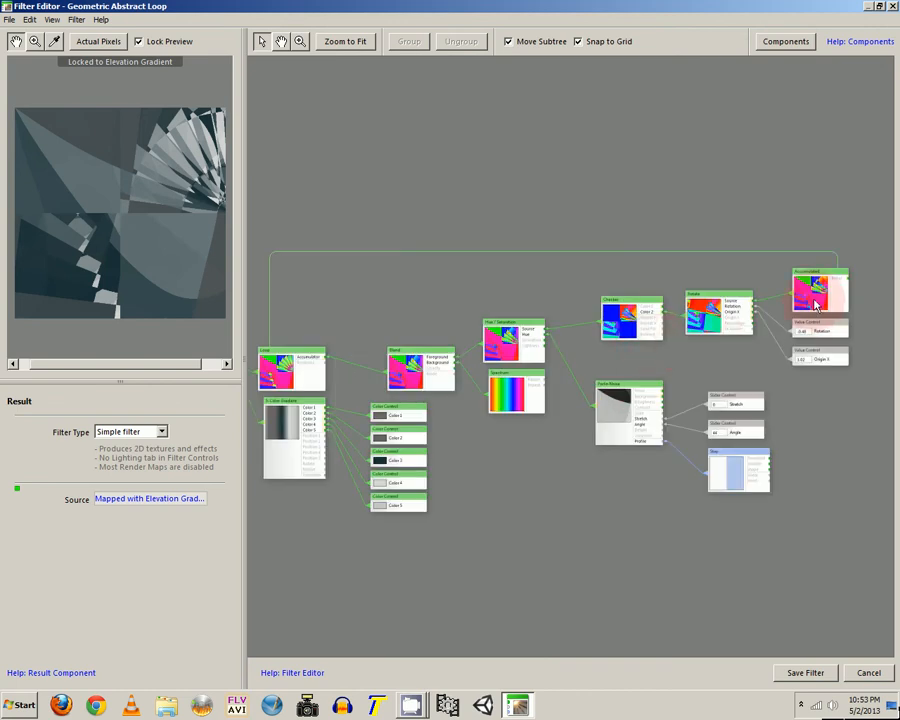
pyautogui.moveTo(800, 300); pyautogui.dragTo(808, 334)
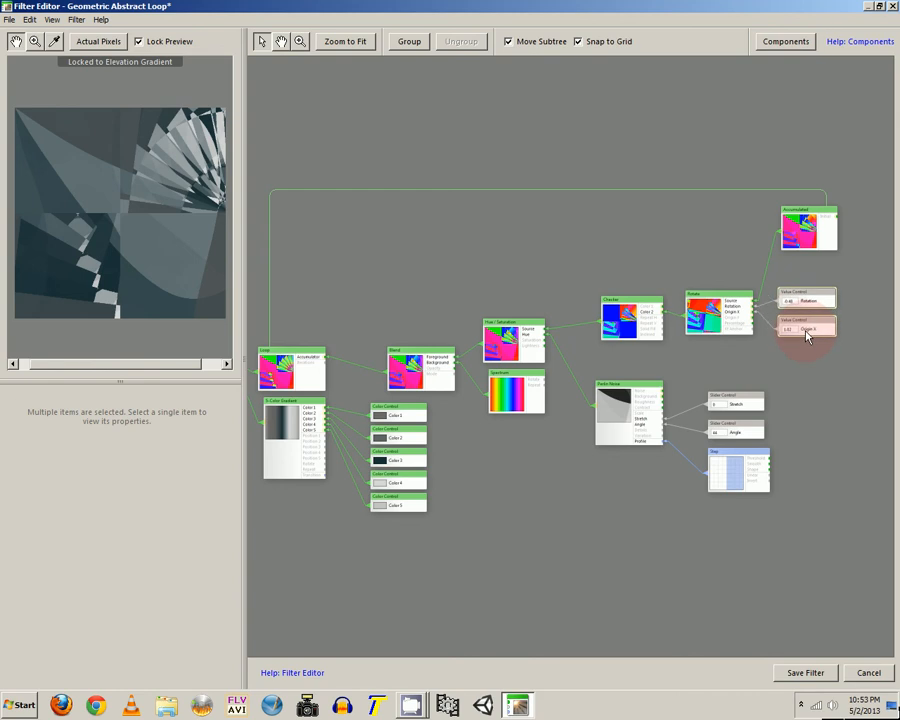
# Step: Select the Loop component and move it with its subtree upward, away from the 5-Color Gradient
pyautogui.moveTo(704, 365); pyautogui.dragTo(766, 345)
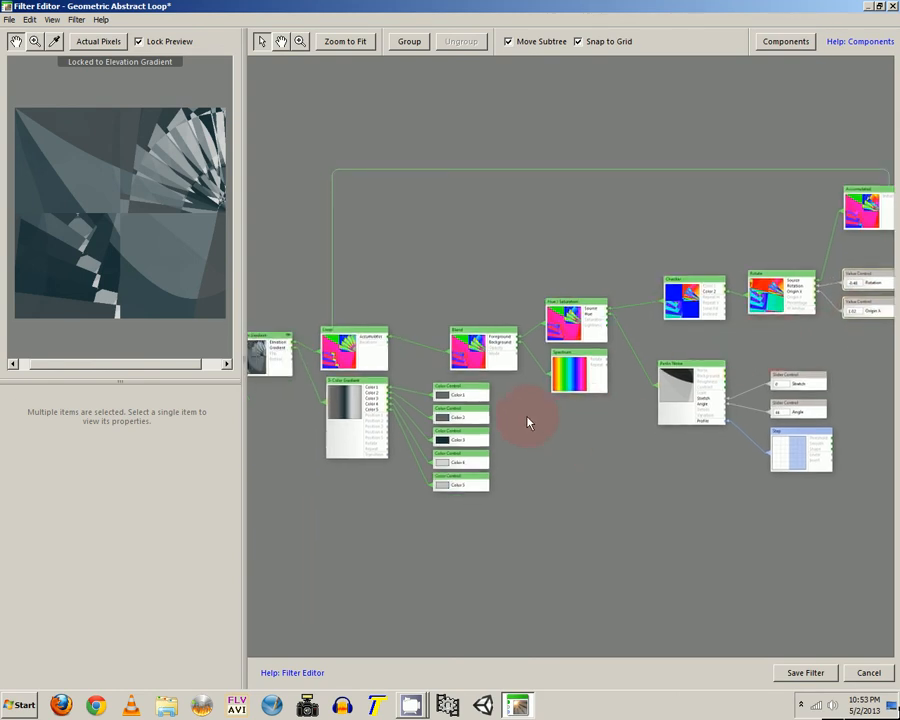
pyautogui.click(376, 359)
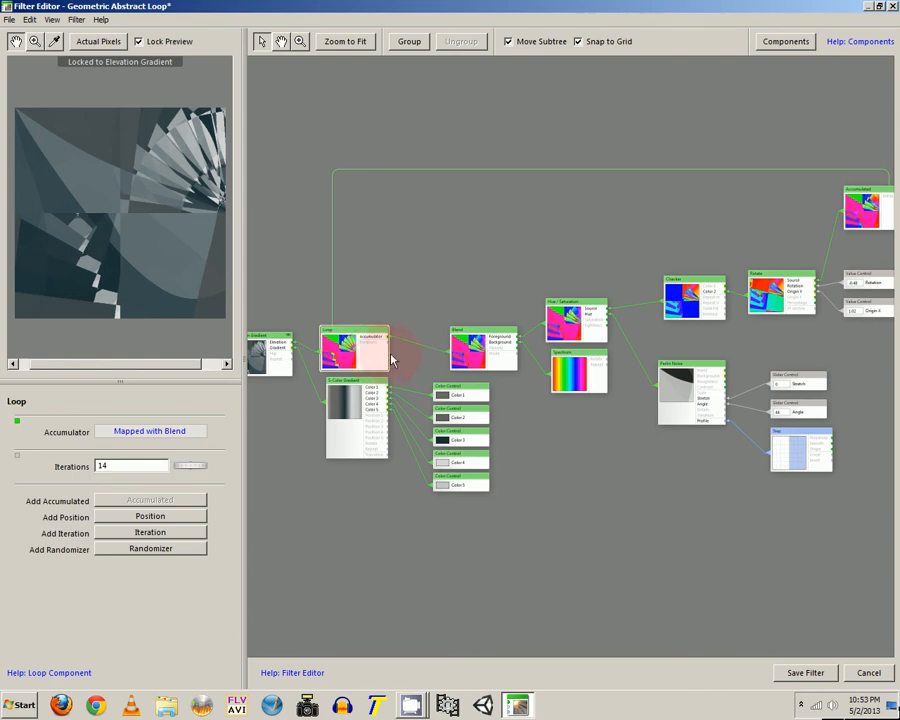
pyautogui.moveTo(409, 359); pyautogui.dragTo(388, 340)
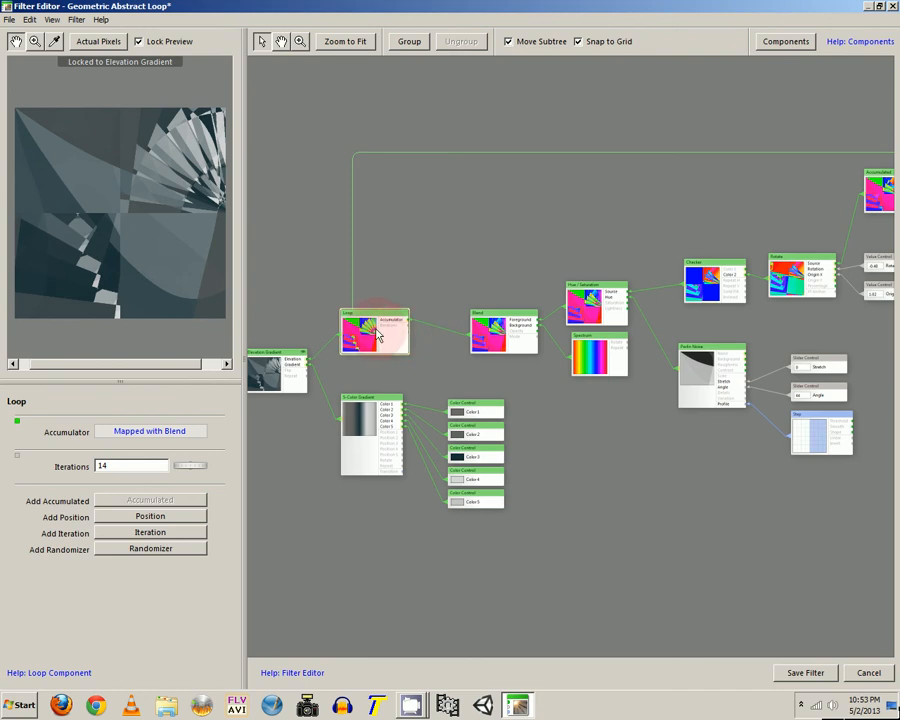
# Step: Shift the Accumulated component slightly left and move the Loop component with its subtree further up and to the right
pyautogui.moveTo(538, 313); pyautogui.dragTo(490, 317)
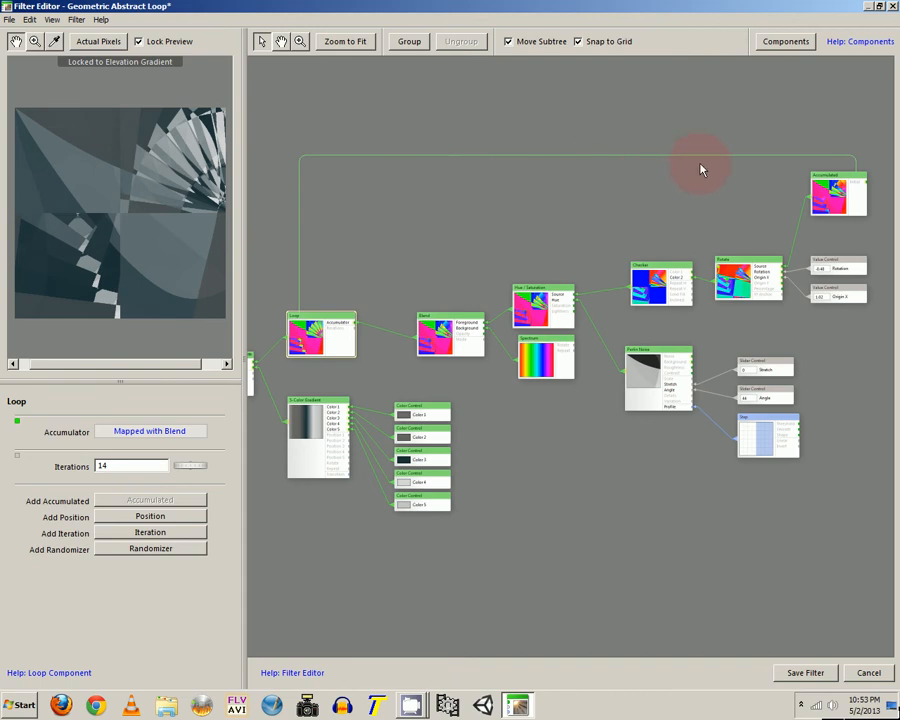
pyautogui.moveTo(836, 195); pyautogui.dragTo(820, 195)
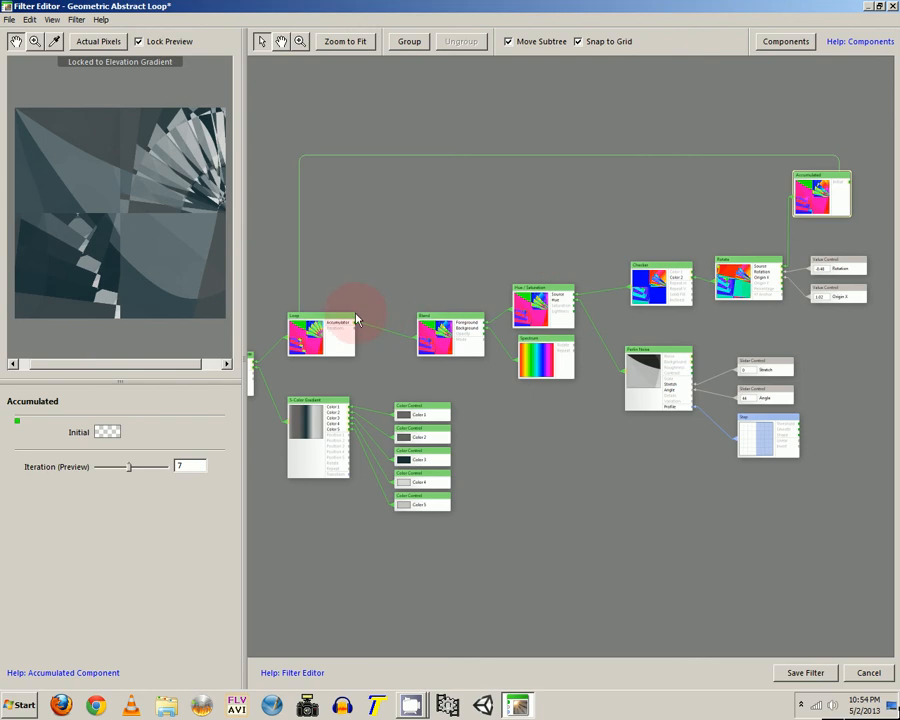
pyautogui.click(316, 330)
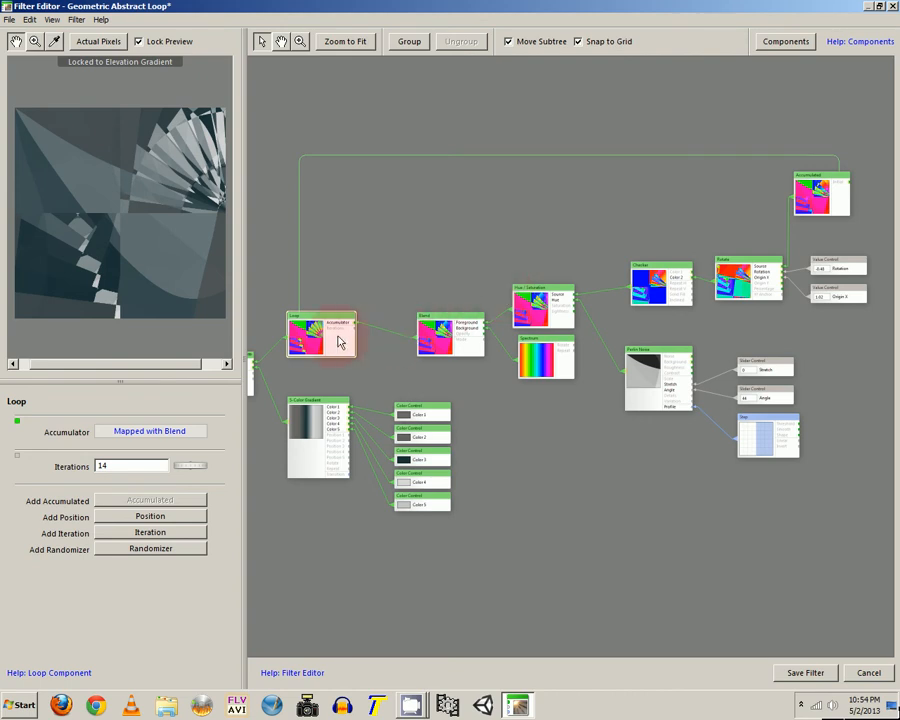
pyautogui.moveTo(326, 343); pyautogui.dragTo(371, 315)
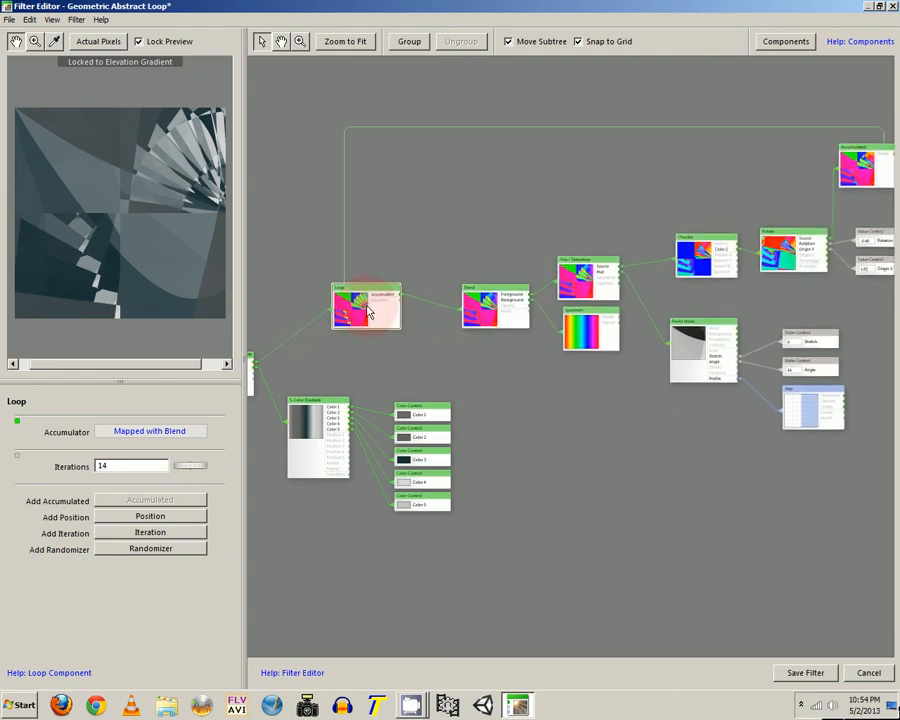
# Step: Show the Advanced components in the component library and select the Loop component there
pyautogui.click(785, 41)
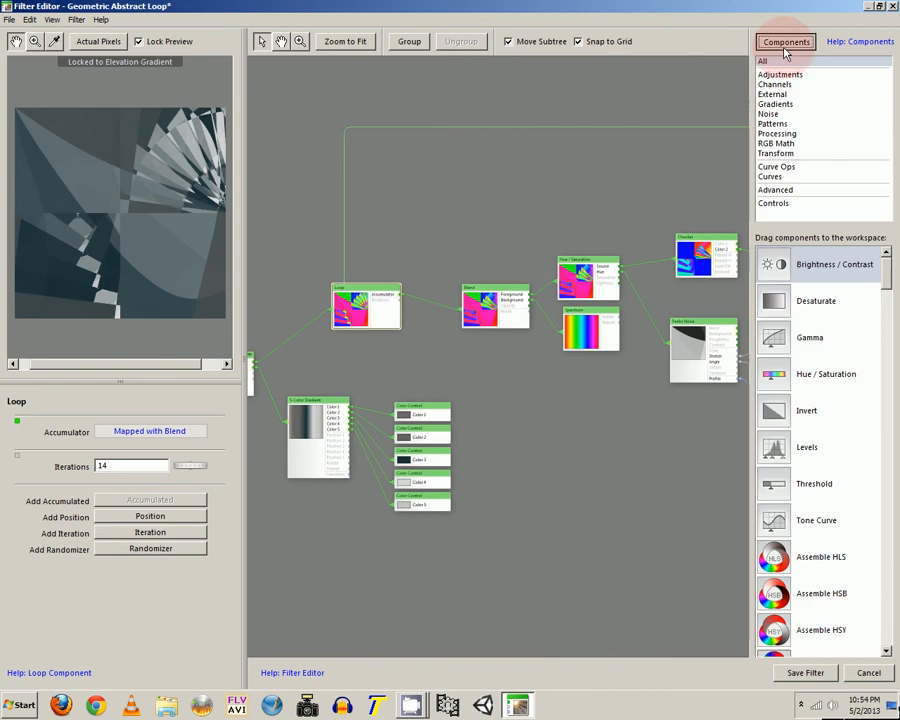
pyautogui.click(784, 192)
pyautogui.click(796, 266)
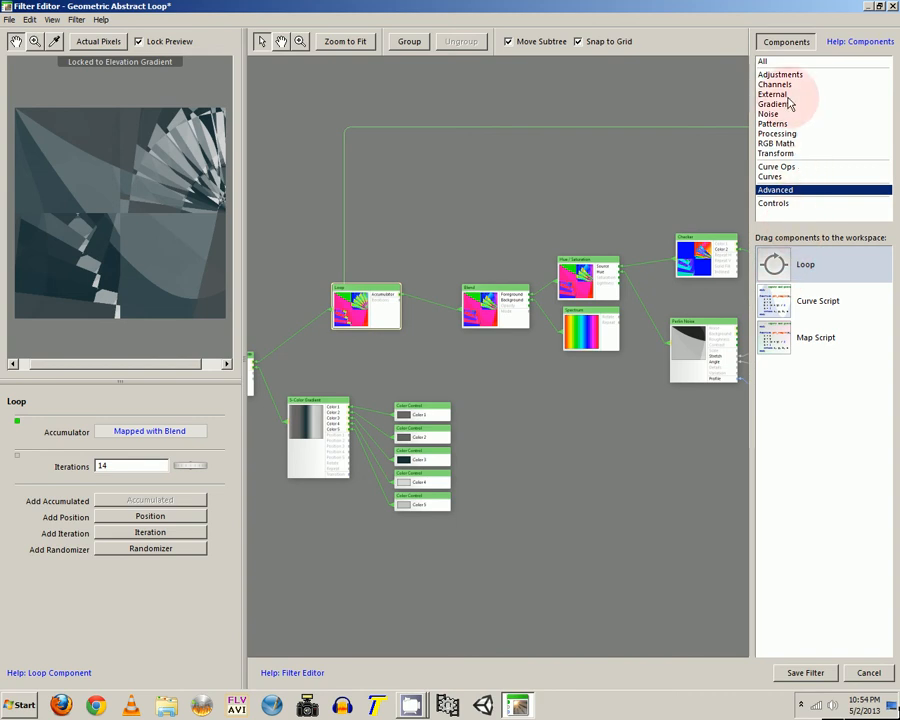
# Step: Show all components in the library and examine the settings of the Loop and Accumulated components in the workspace
pyautogui.click(770, 62)
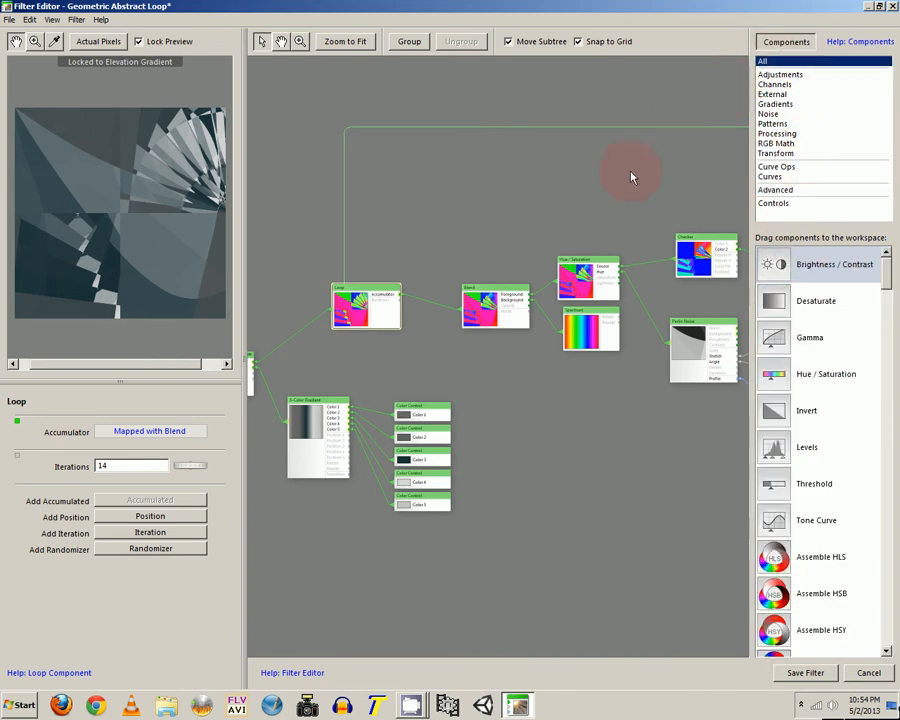
pyautogui.click(382, 293)
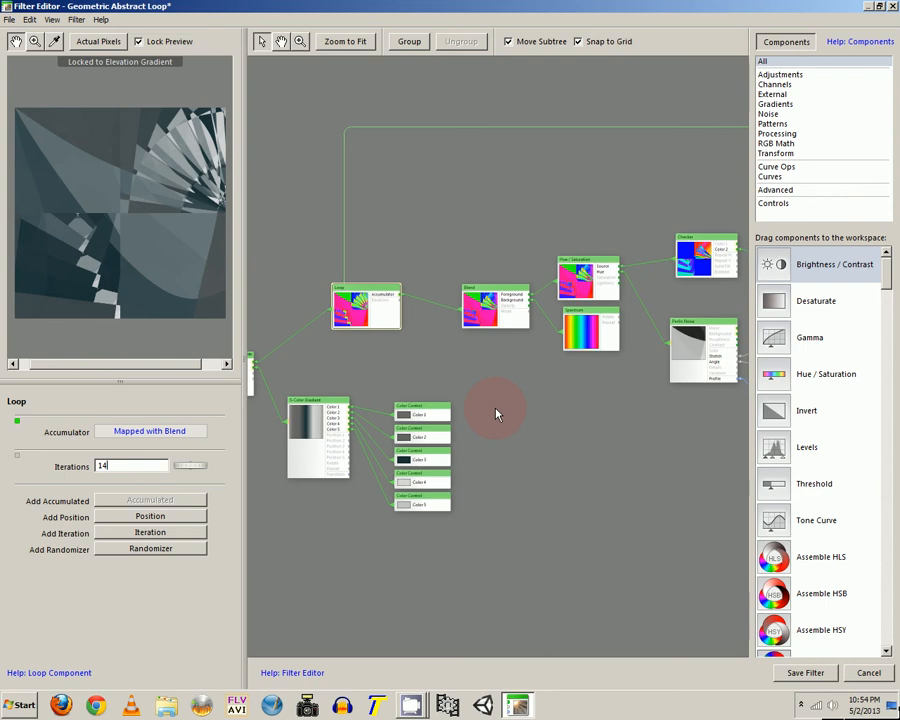
pyautogui.moveTo(534, 410); pyautogui.dragTo(390, 446)
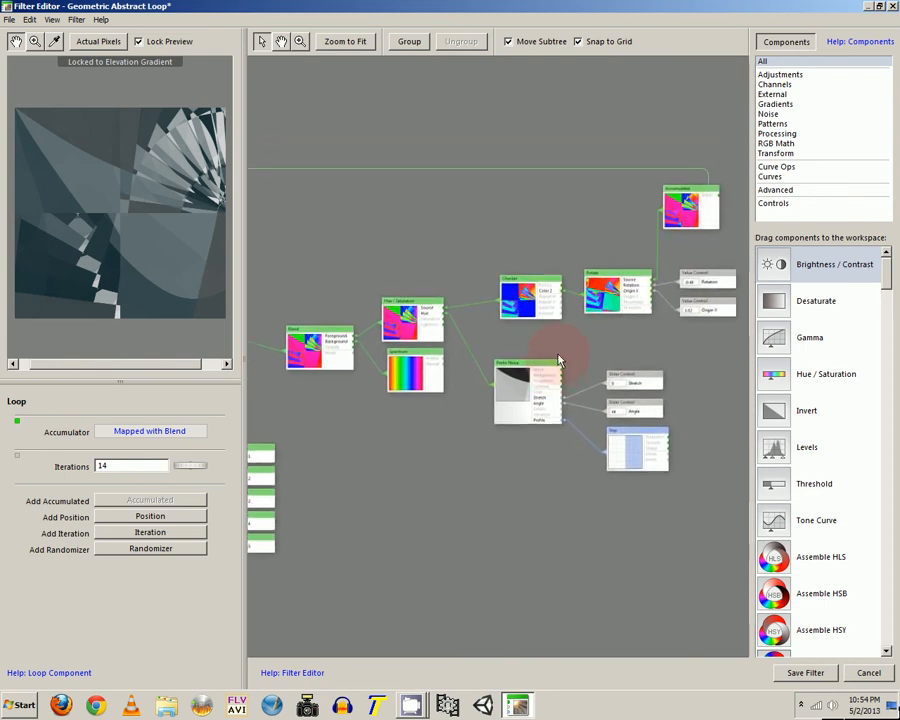
pyautogui.click(689, 221)
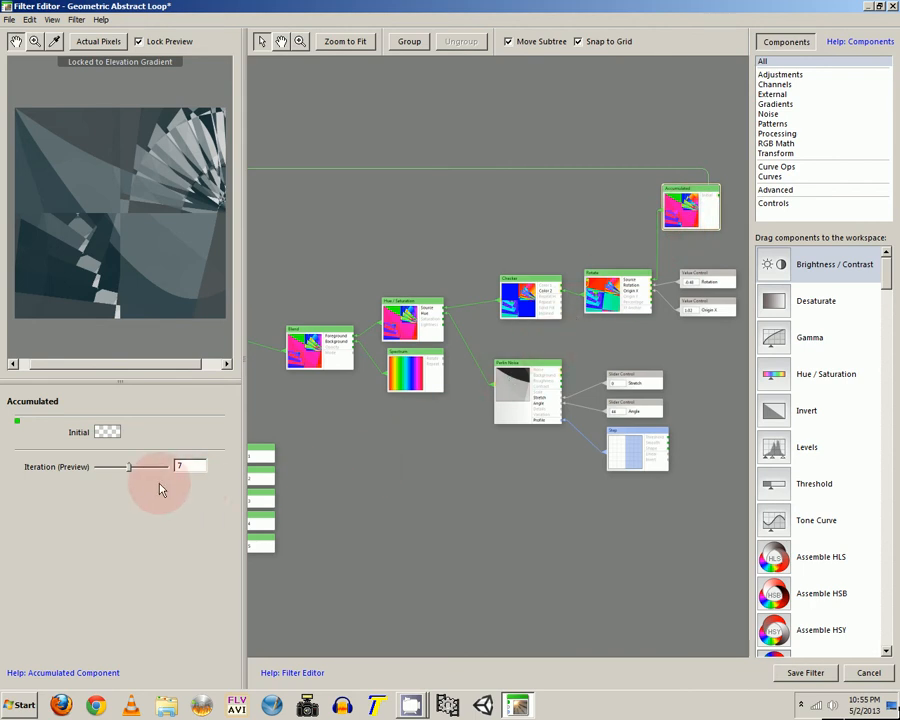
pyautogui.click(181, 467)
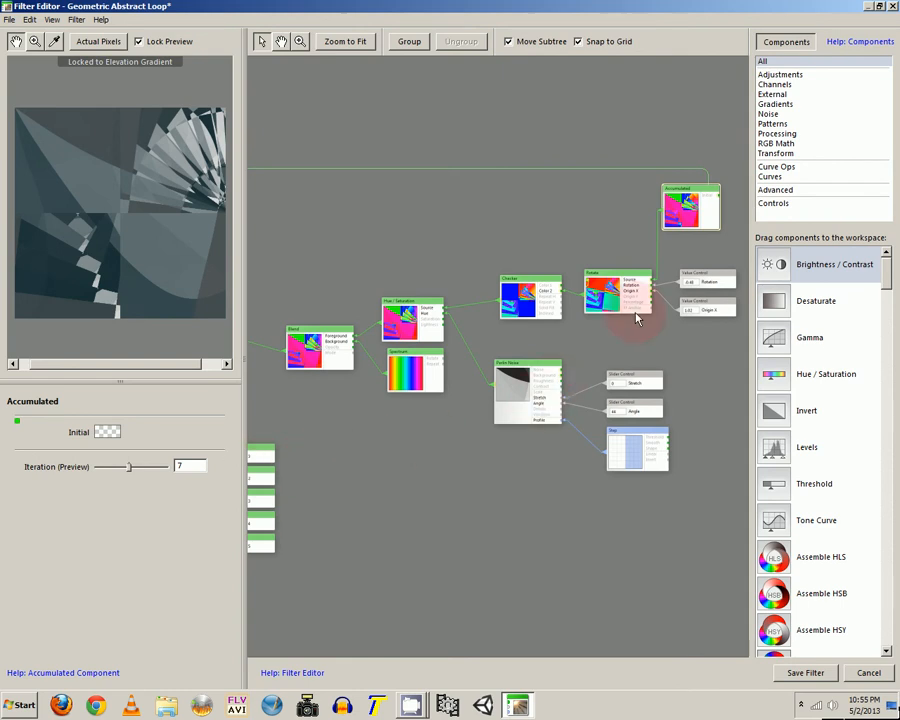
# Step: Examine the Rotate component's settings and its Source connection to the Accumulated component
pyautogui.scroll(5, 677, 224)
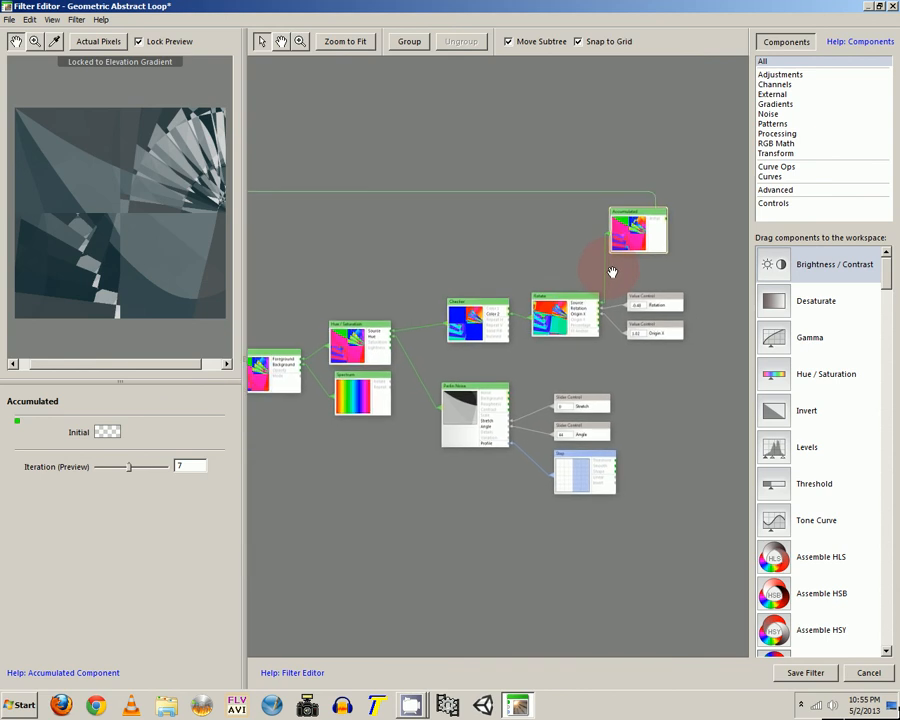
pyautogui.moveTo(597, 270); pyautogui.dragTo(688, 205)
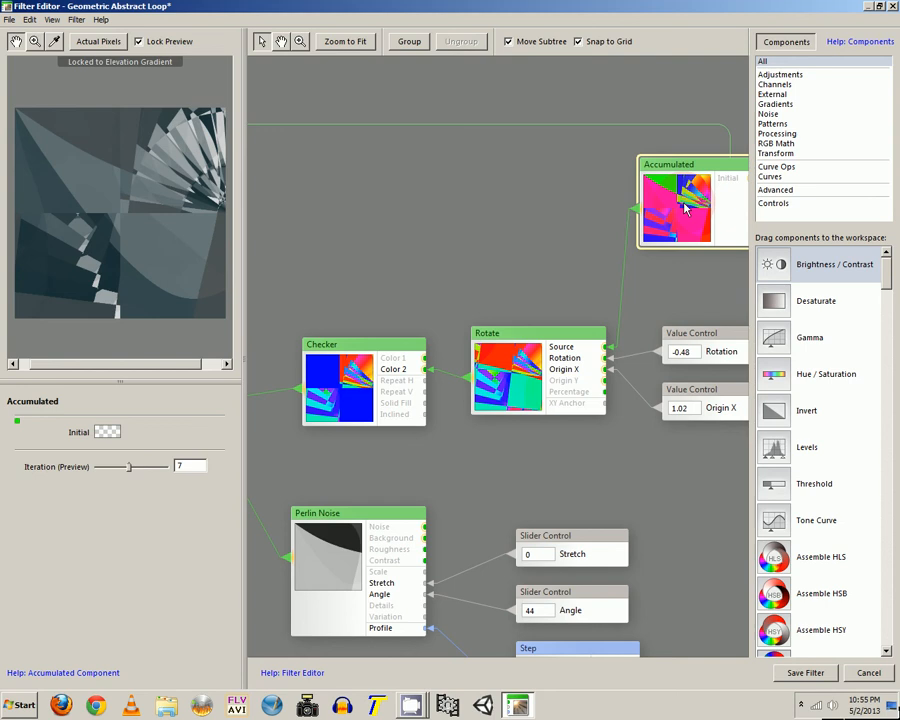
pyautogui.click(563, 337)
pyautogui.click(563, 337)
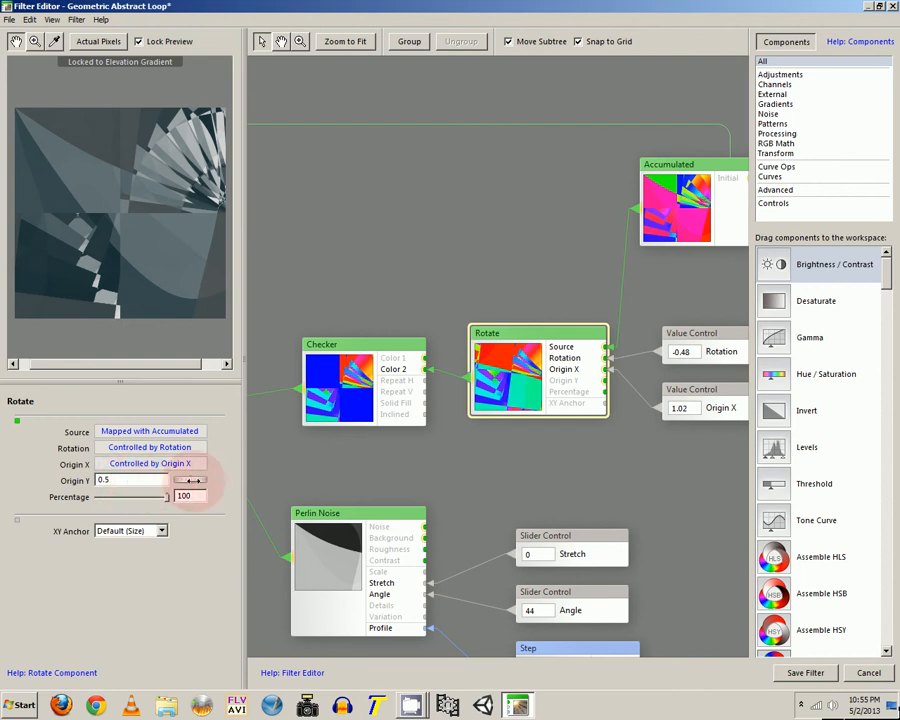
pyautogui.moveTo(541, 476); pyautogui.dragTo(422, 469)
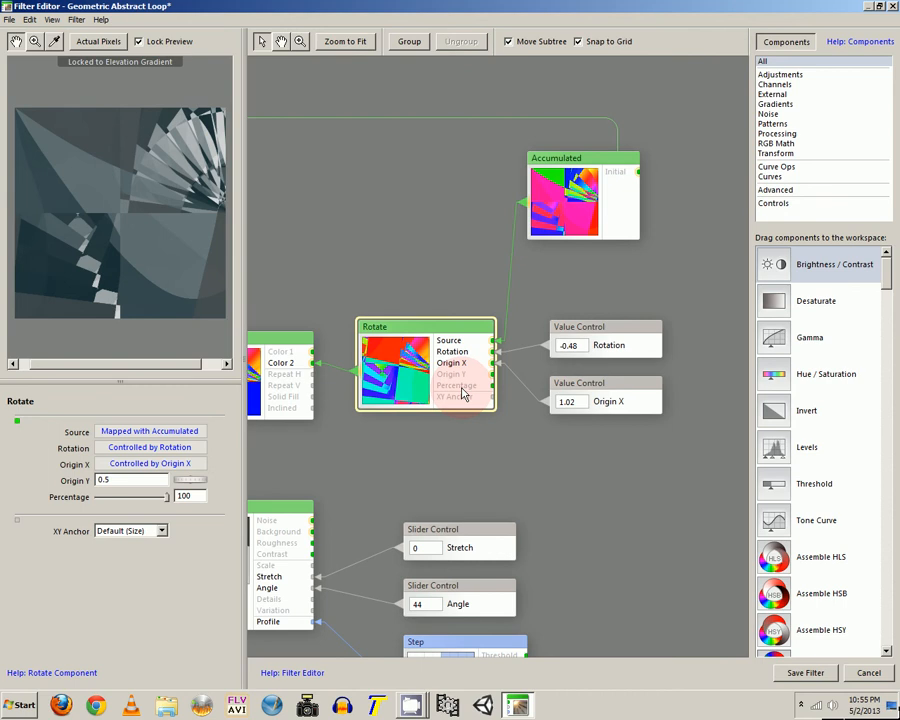
# Step: Inspect the Rotation and Origin X value controls and compare them with the Rotate component they drive
pyautogui.moveTo(524, 394); pyautogui.dragTo(510, 382)
pyautogui.click(586, 327)
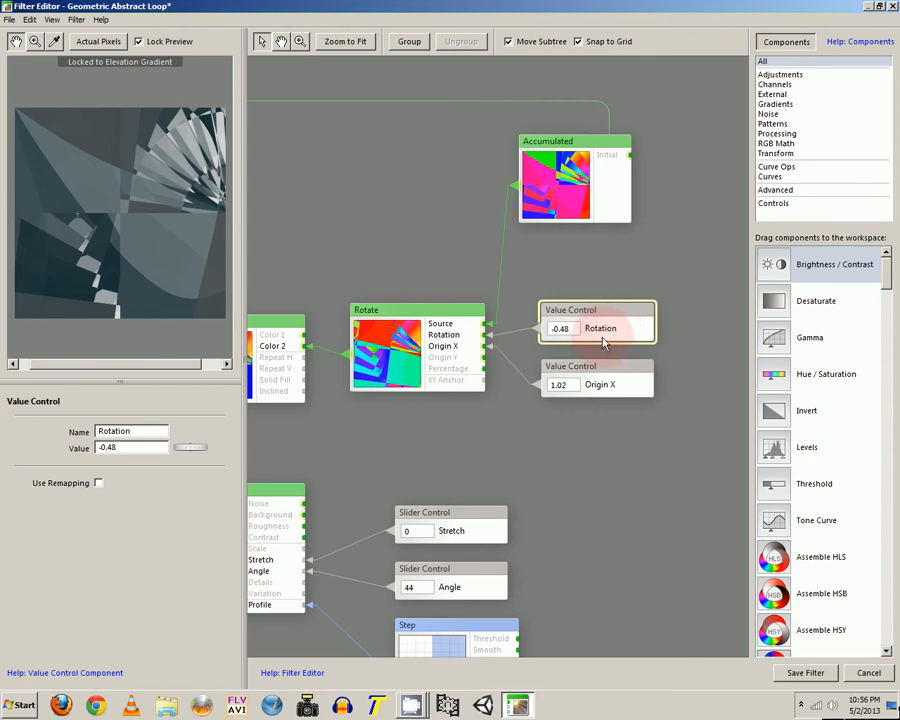
pyautogui.click(473, 344)
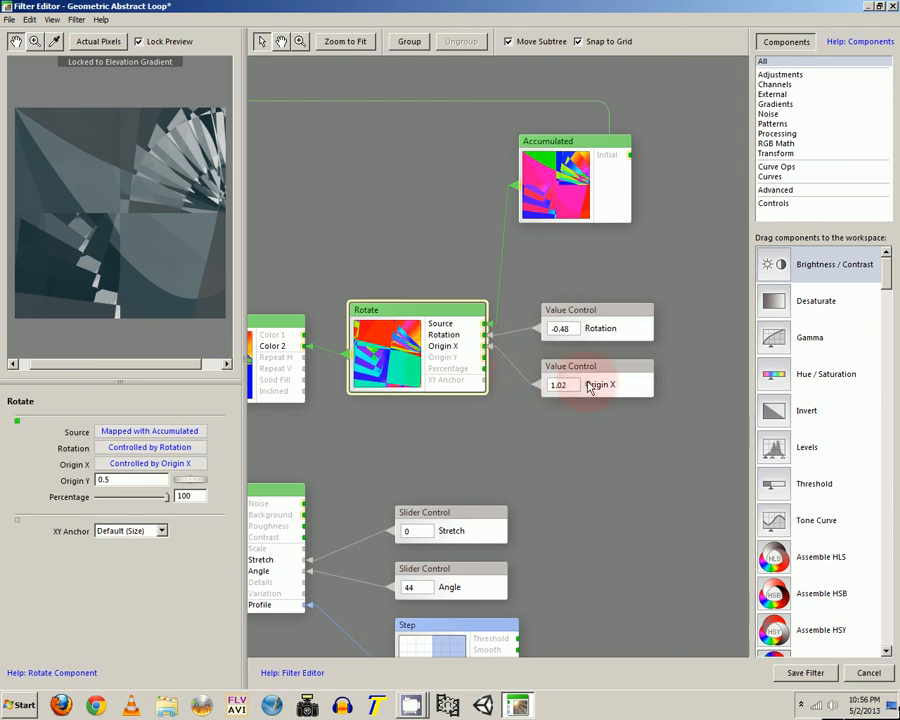
pyautogui.click(556, 386)
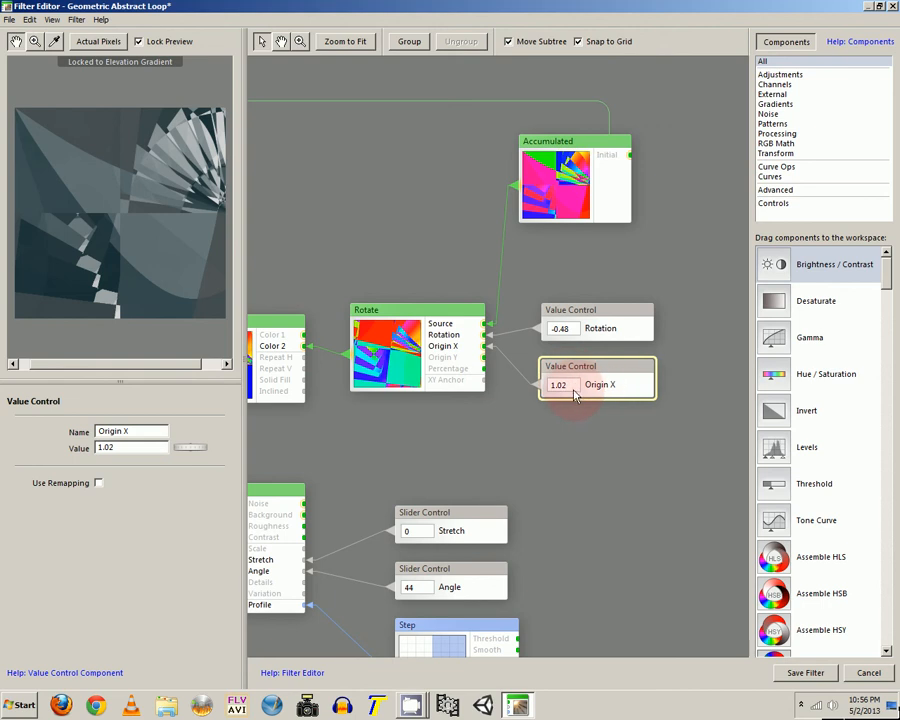
pyautogui.click(469, 374)
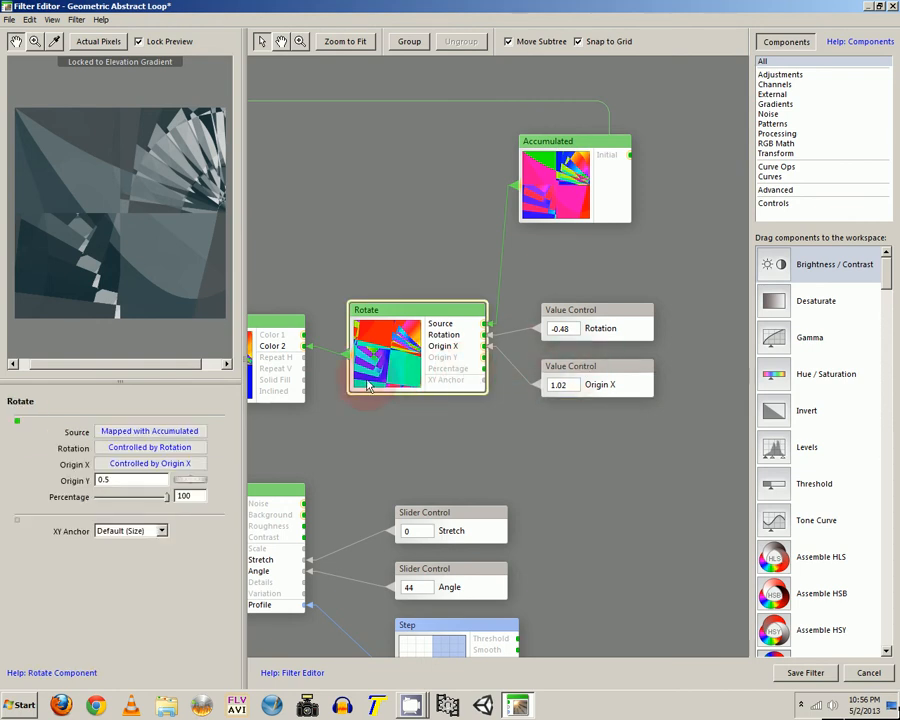
# Step: Examine the Checker component's settings and how the Rotate component is mapped to its Color 2 input
pyautogui.moveTo(382, 384); pyautogui.dragTo(591, 380)
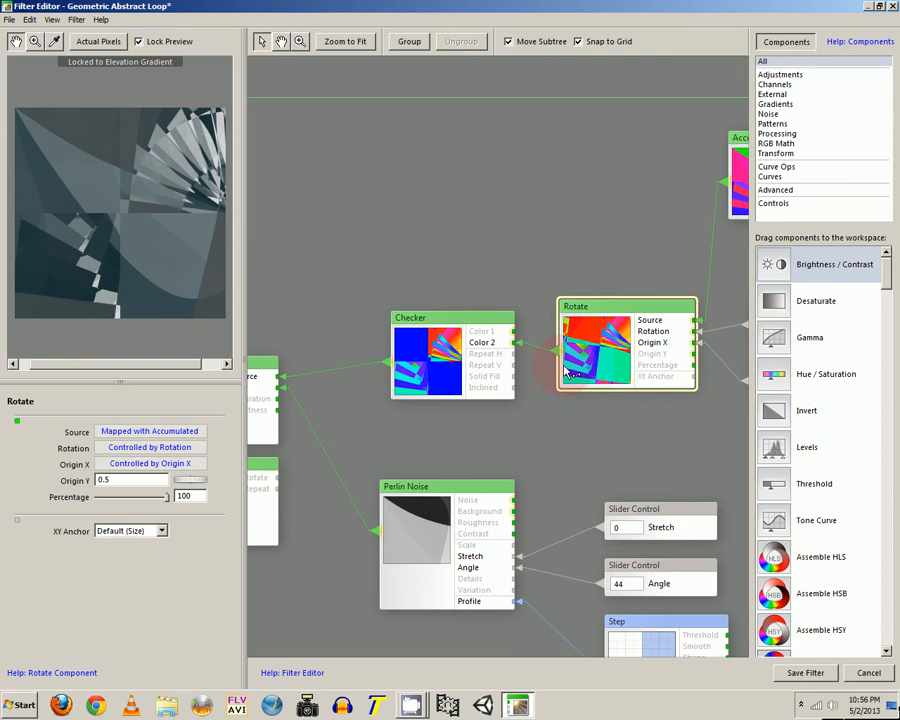
pyautogui.click(460, 370)
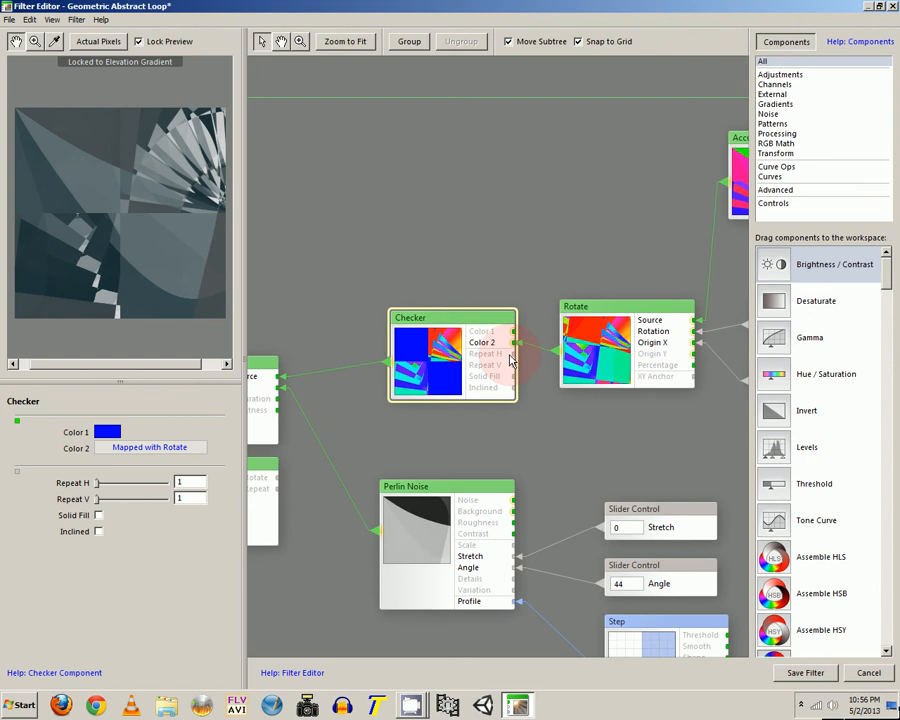
pyautogui.click(588, 349)
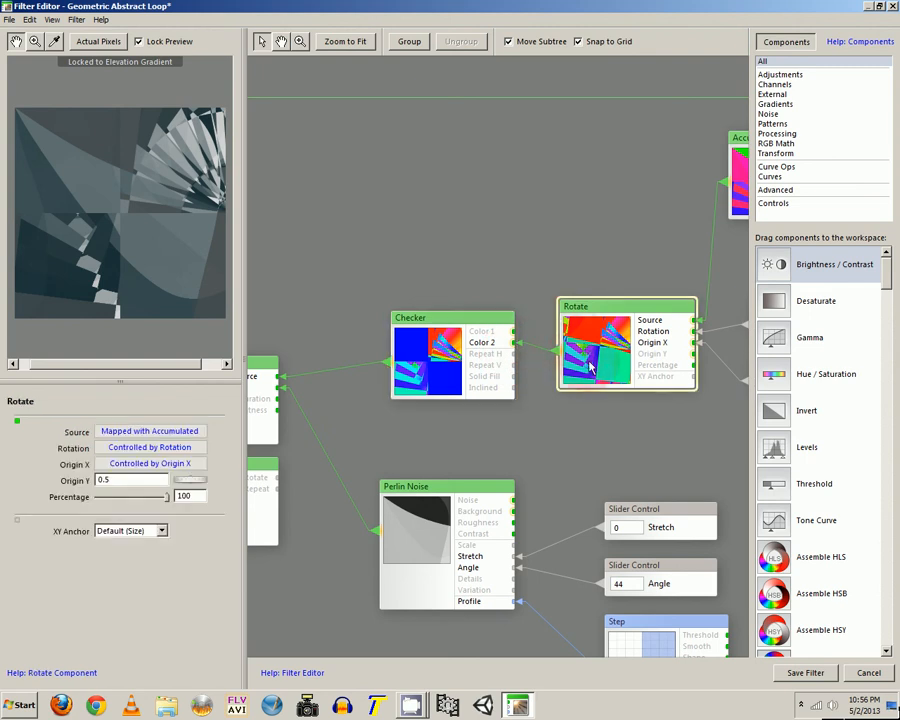
pyautogui.moveTo(583, 376); pyautogui.dragTo(643, 360)
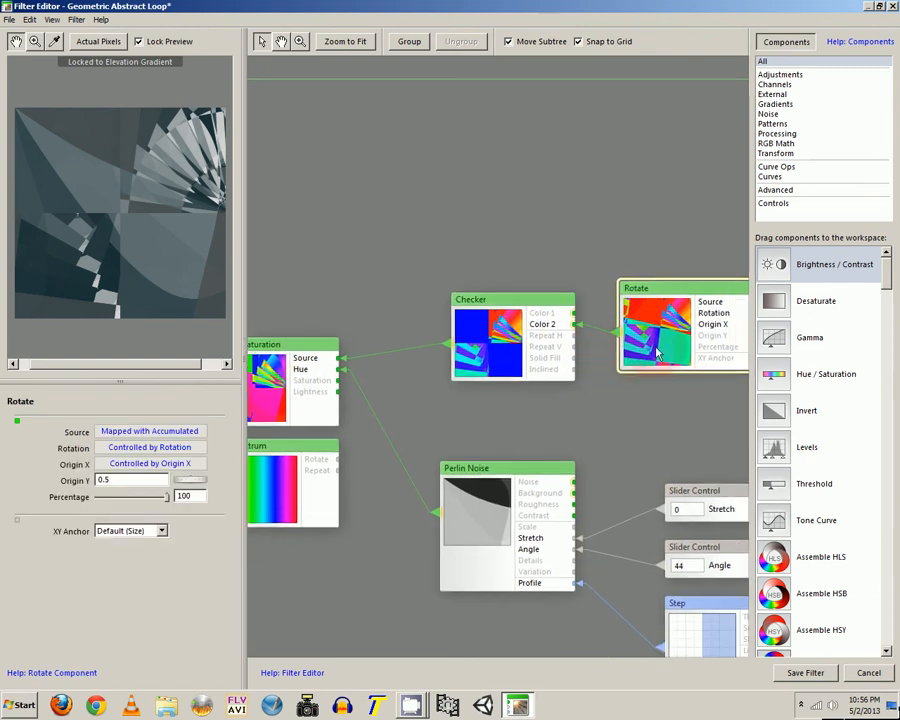
pyautogui.click(537, 343)
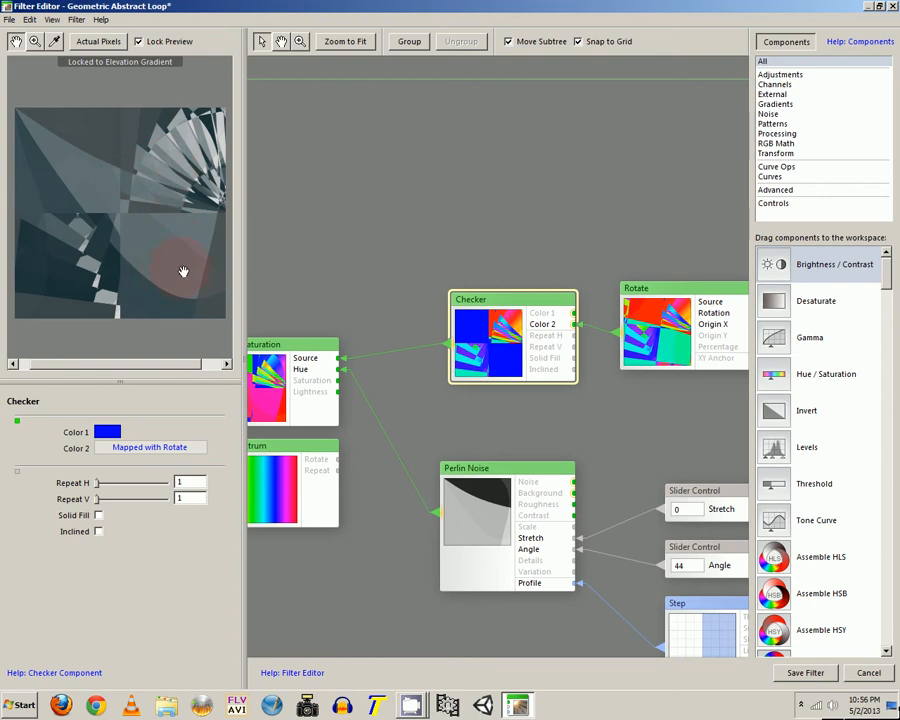
# Step: Examine the Hue / Saturation component's mapped Source and Hue inputs and its Saturation and Lightness settings
pyautogui.moveTo(342, 382); pyautogui.dragTo(430, 345)
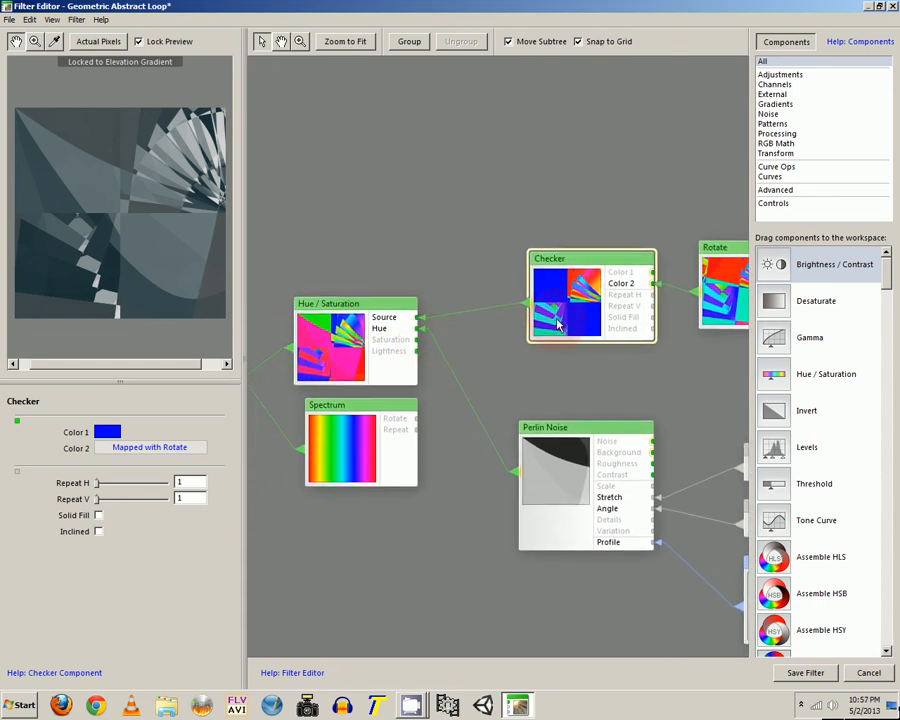
pyautogui.moveTo(525, 408); pyautogui.dragTo(505, 351)
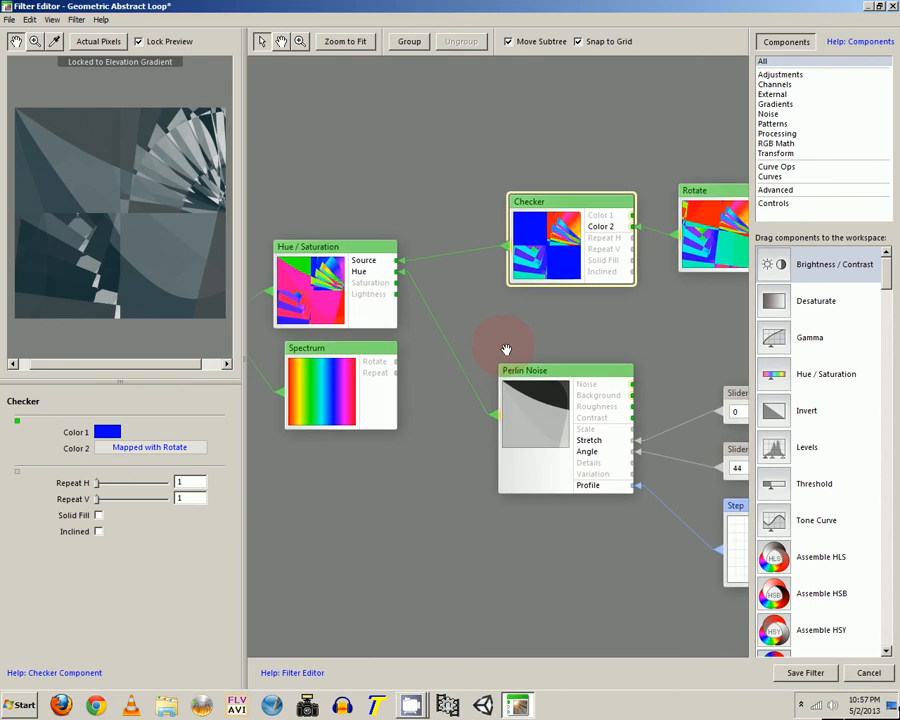
pyautogui.click(348, 288)
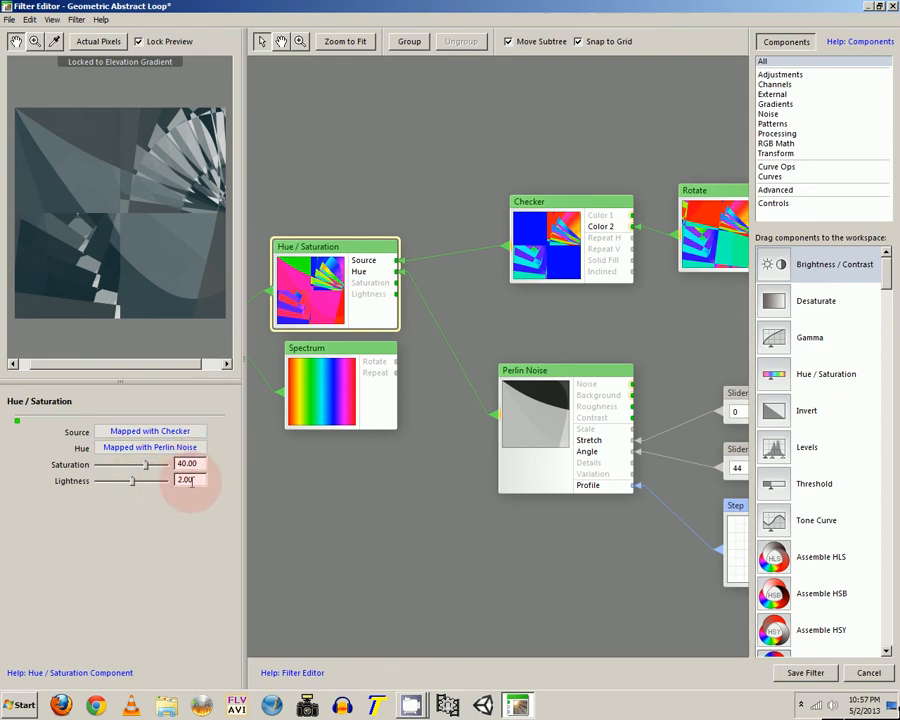
pyautogui.moveTo(462, 500); pyautogui.dragTo(443, 474)
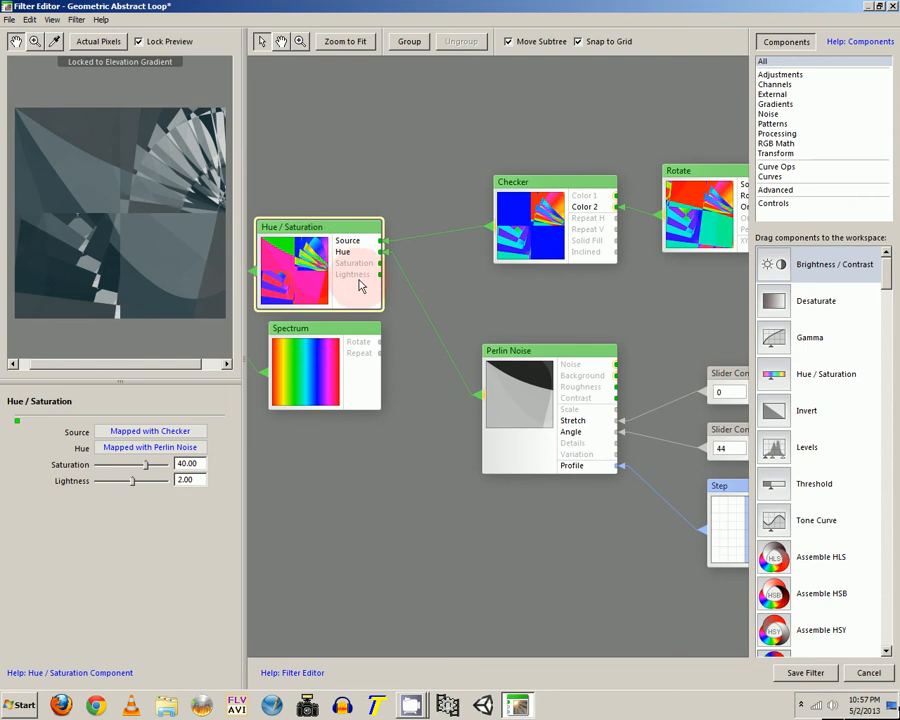
pyautogui.moveTo(362, 285); pyautogui.dragTo(364, 268)
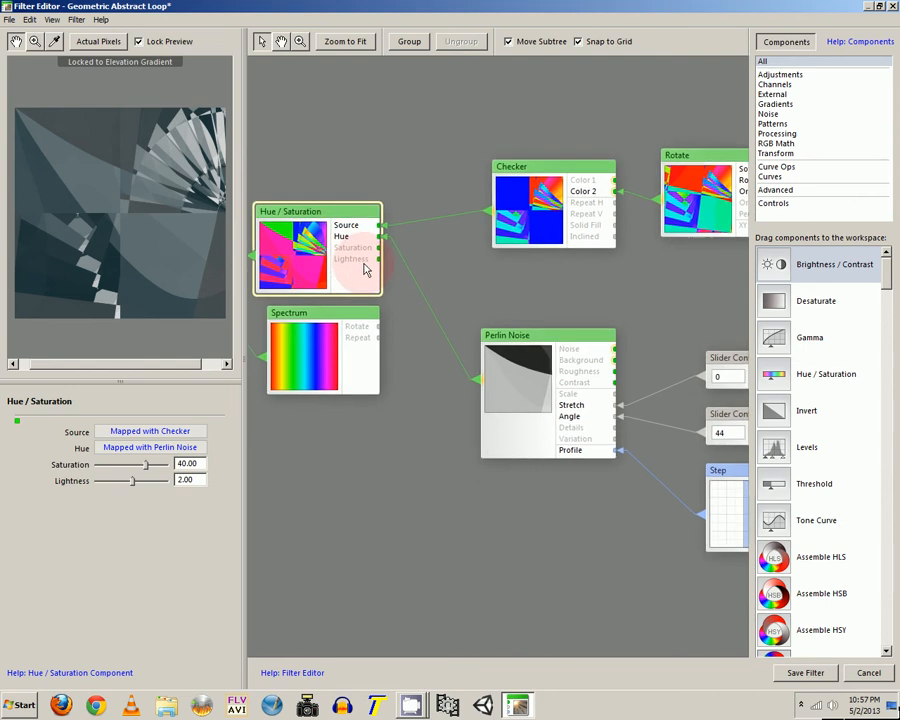
# Step: Examine the Perlin Noise component's settings and the Step curve that supplies its Profile
pyautogui.click(516, 356)
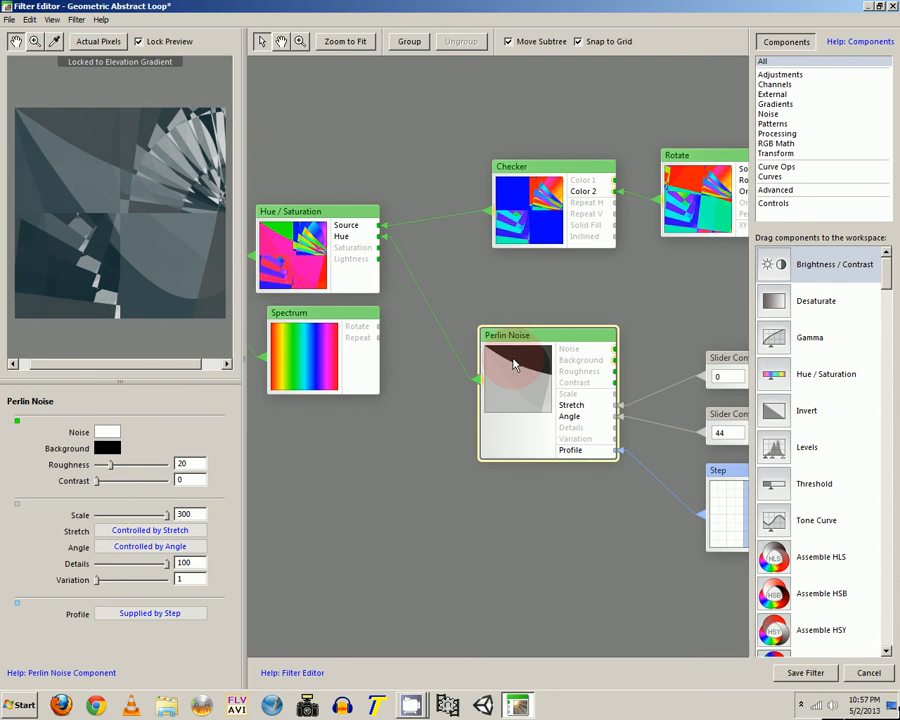
pyautogui.moveTo(519, 404); pyautogui.dragTo(410, 368)
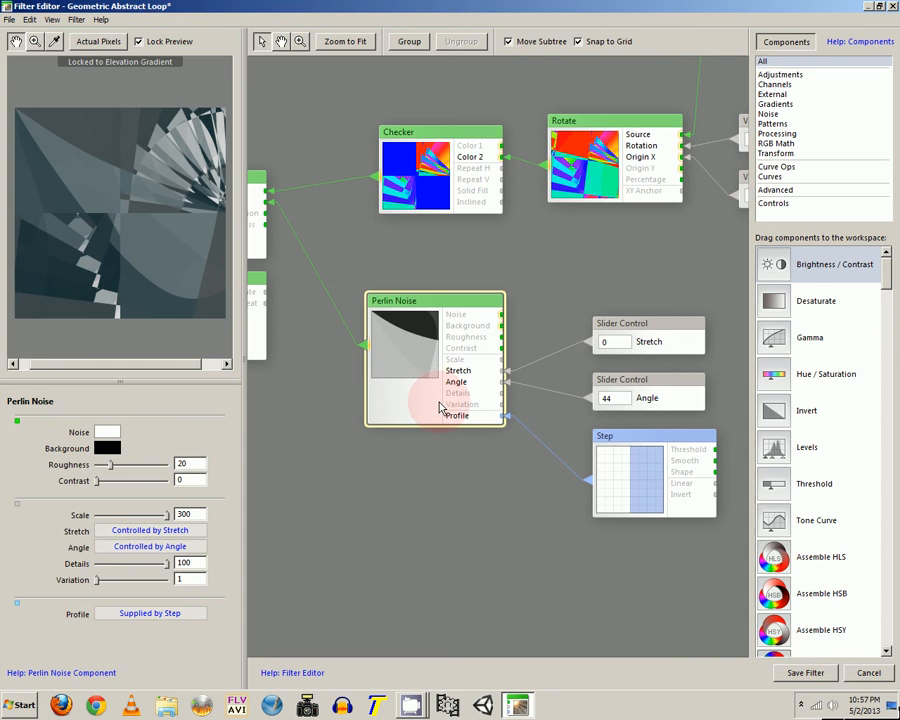
pyautogui.click(622, 480)
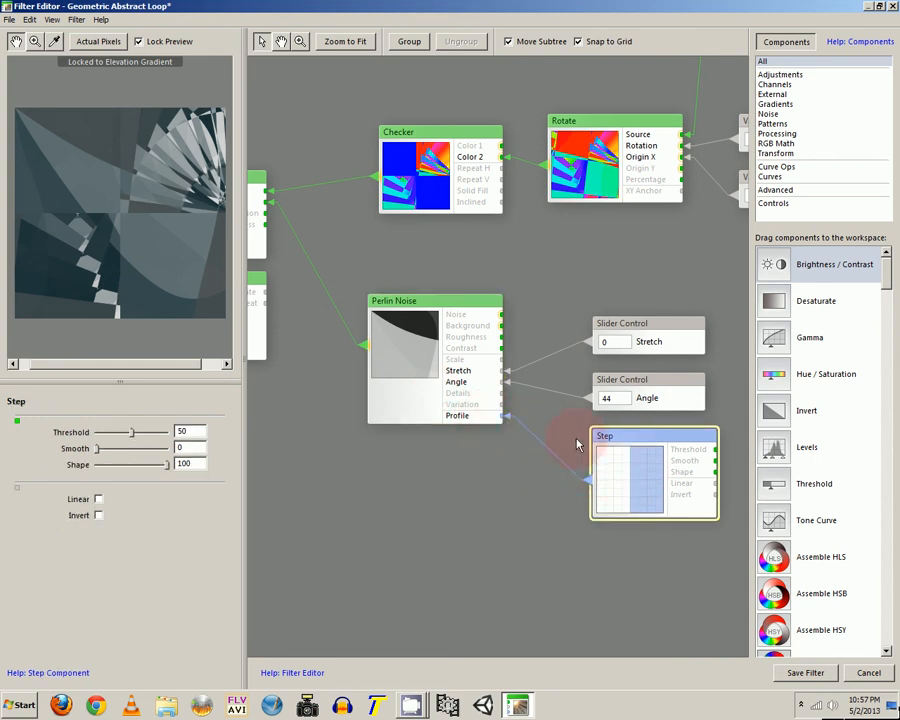
pyautogui.click(465, 415)
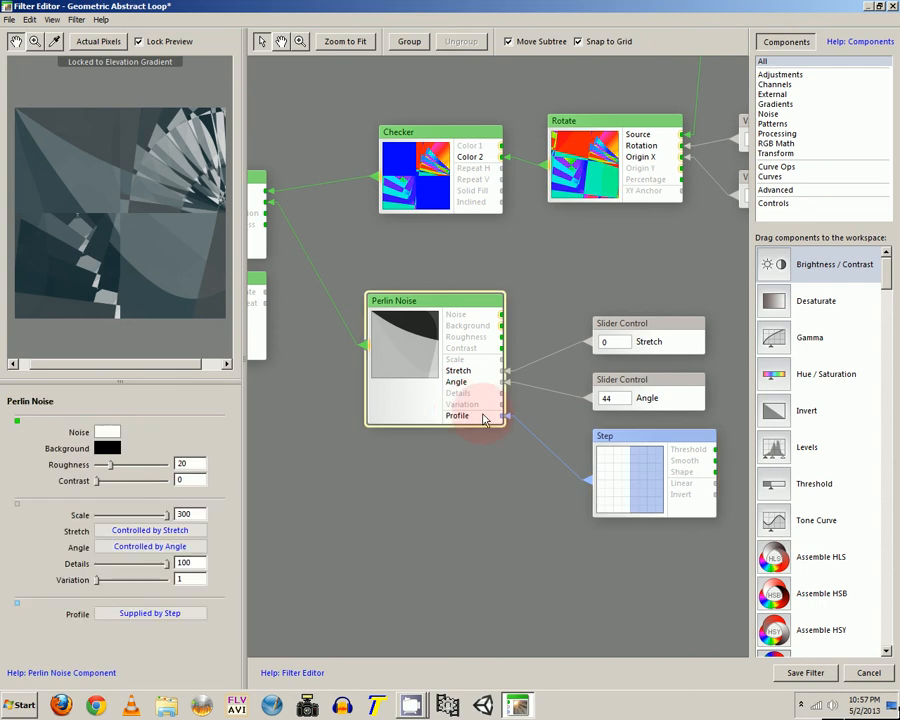
pyautogui.click(640, 480)
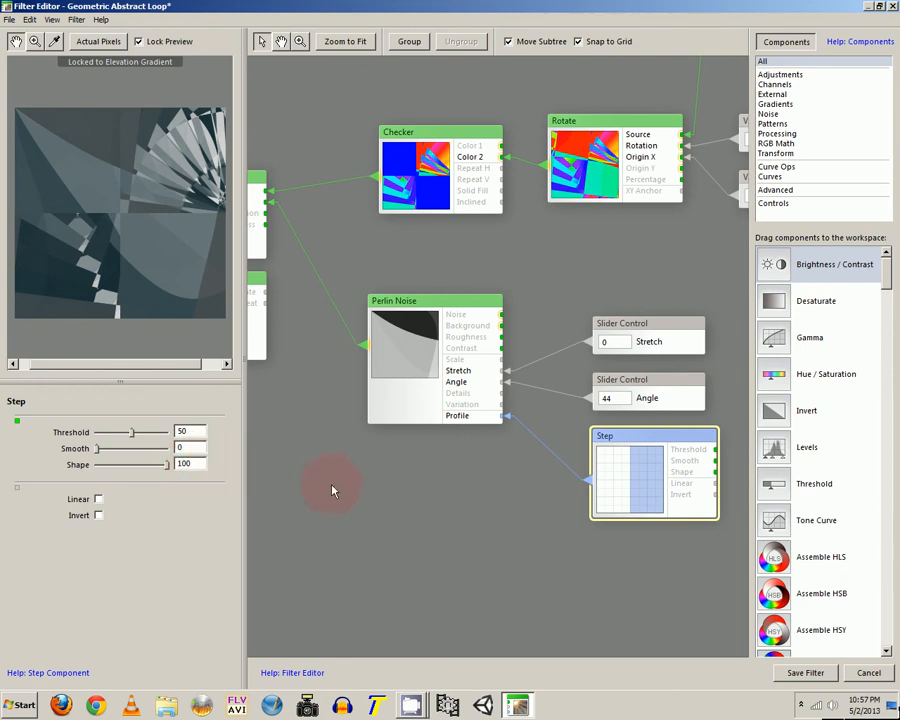
pyautogui.click(419, 416)
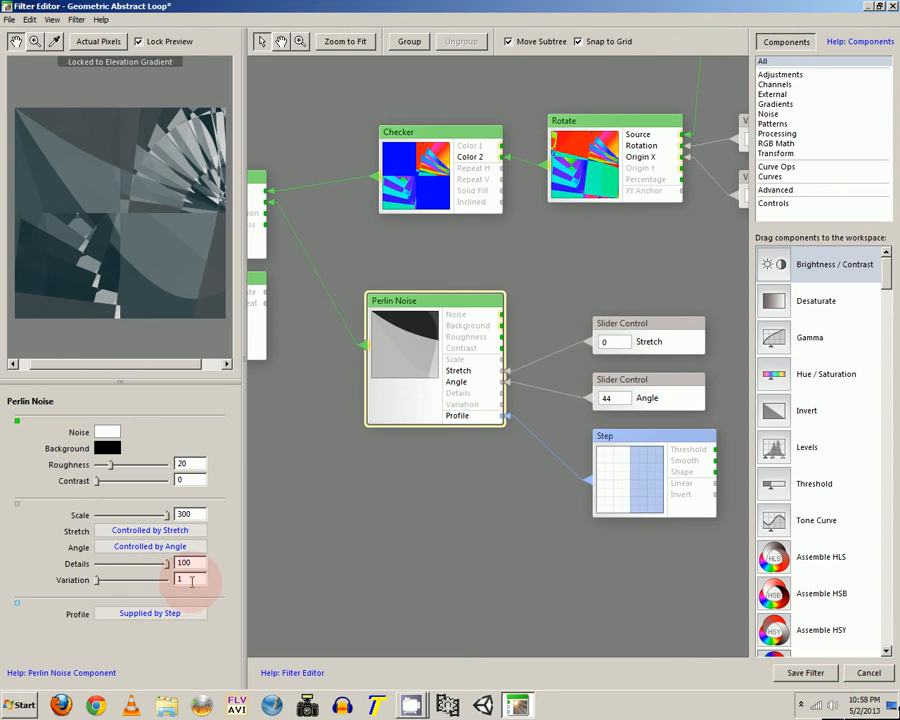
# Step: Inspect the Stretch and Angle slider controls connected to the Perlin Noise component
pyautogui.moveTo(446, 493); pyautogui.dragTo(410, 496)
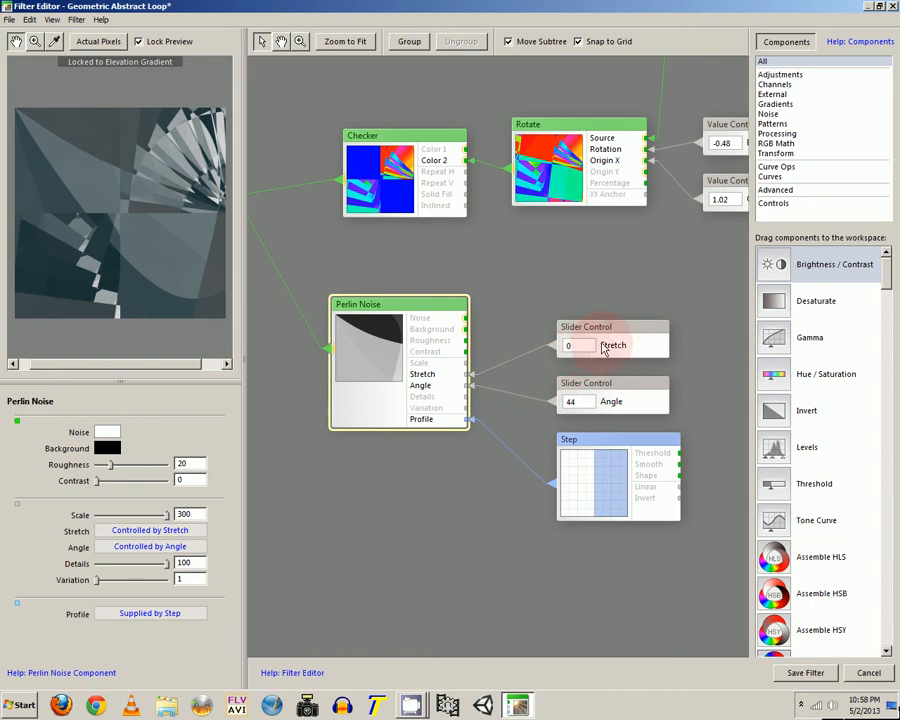
pyautogui.moveTo(586, 313); pyautogui.dragTo(562, 290)
pyautogui.click(590, 312)
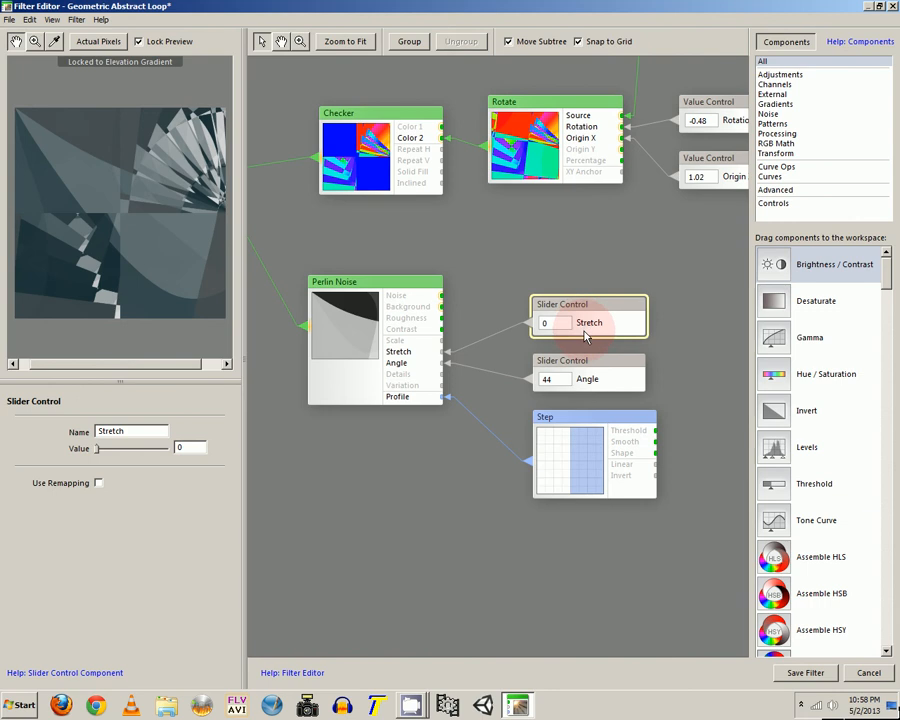
pyautogui.click(583, 365)
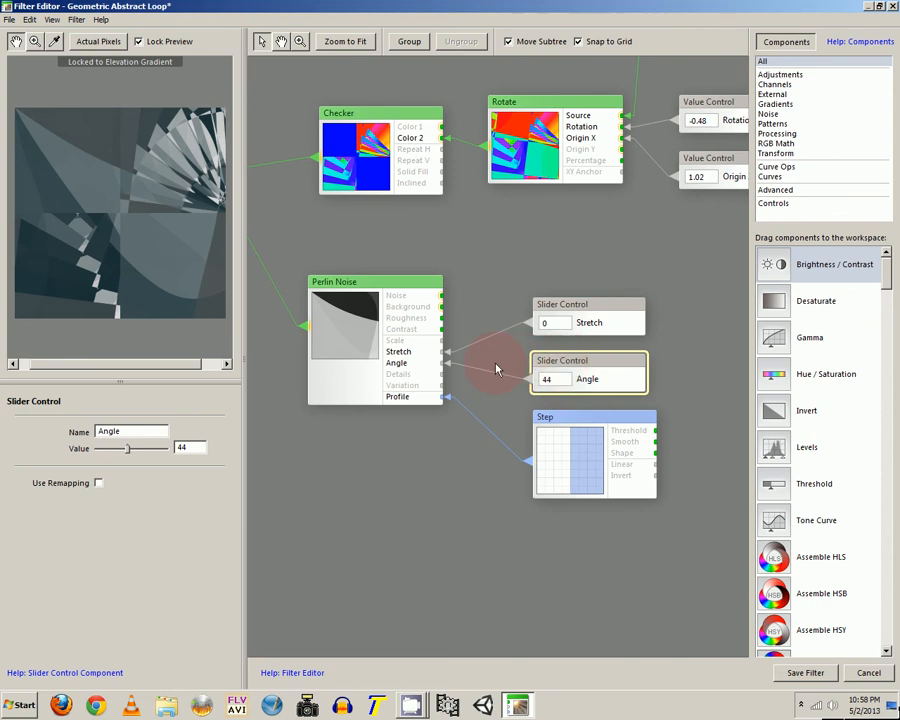
# Step: Trace the Perlin Noise component's output back to the Hue input of the Hue / Saturation component
pyautogui.moveTo(478, 366); pyautogui.dragTo(548, 400)
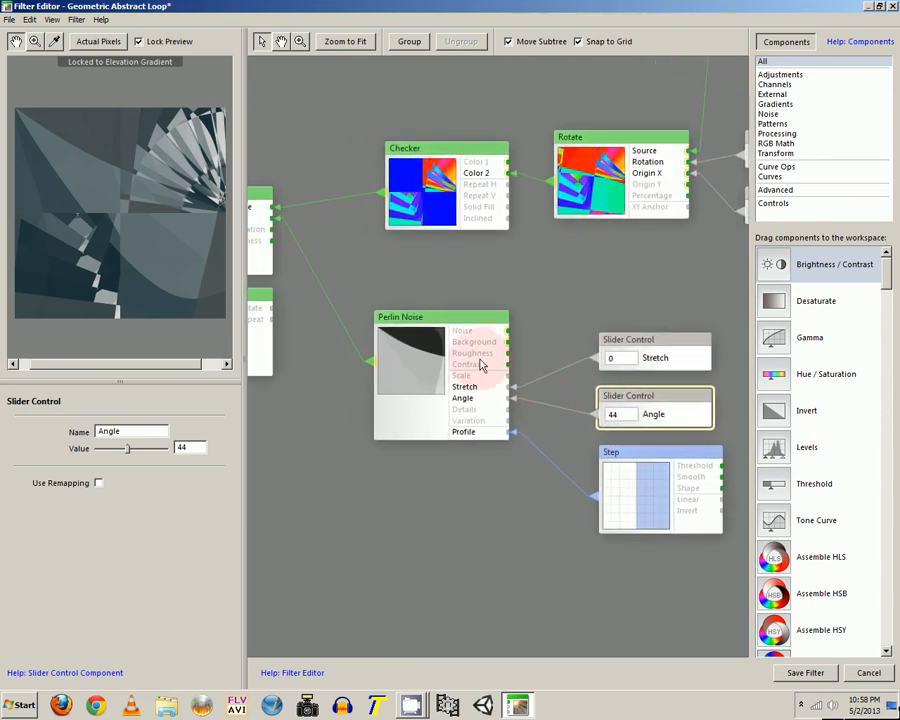
pyautogui.moveTo(408, 366); pyautogui.dragTo(481, 394)
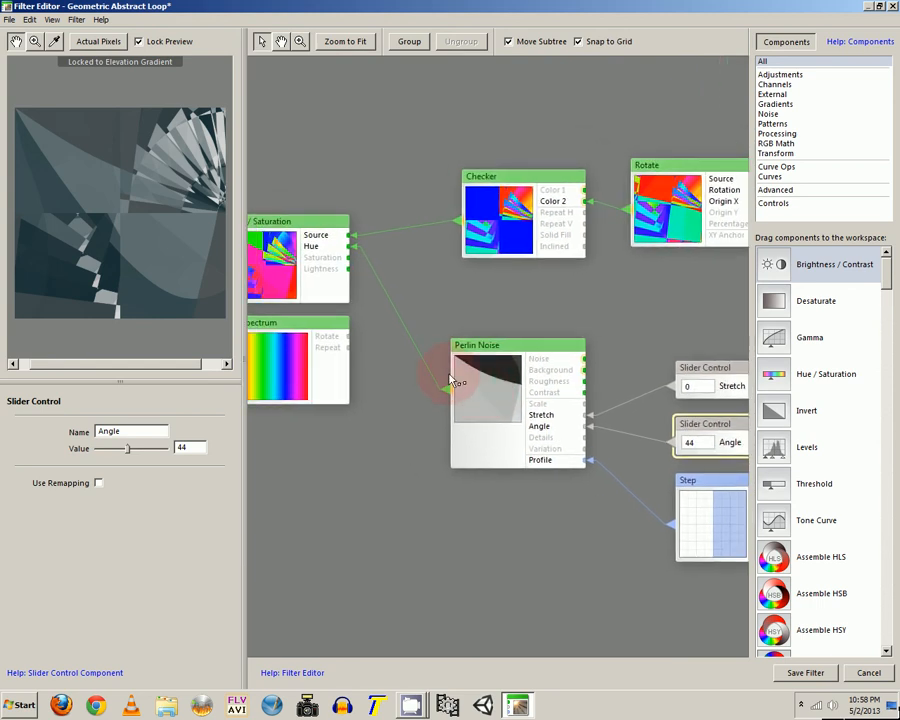
pyautogui.moveTo(452, 382); pyautogui.dragTo(491, 394)
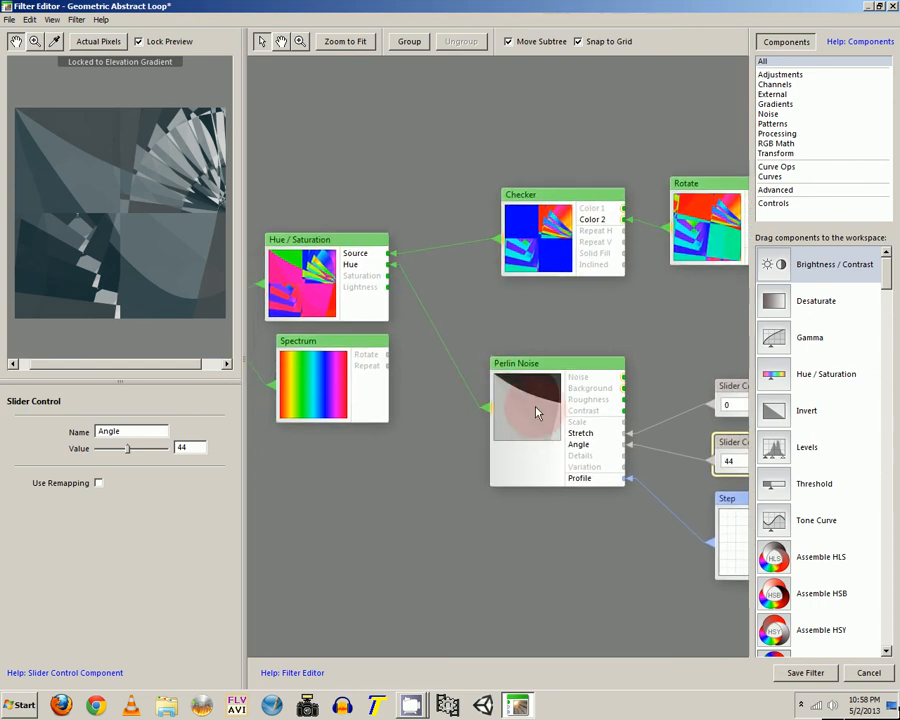
# Step: Follow the Perlin Noise output to the Hue / Saturation component and lock the preview to Hue / Saturation
pyautogui.click(497, 413)
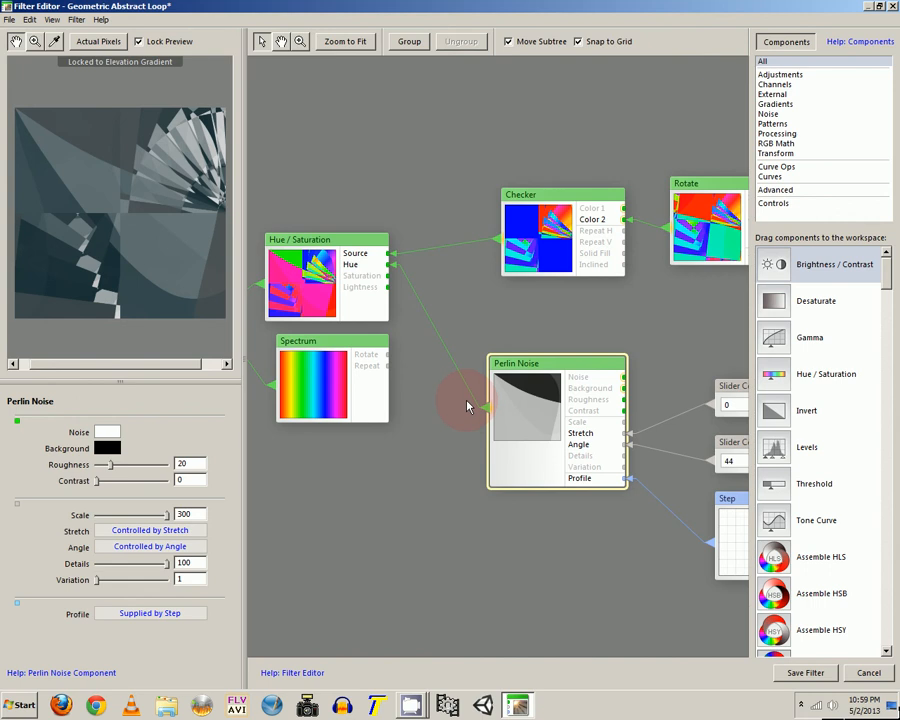
pyautogui.moveTo(408, 397); pyautogui.dragTo(456, 399)
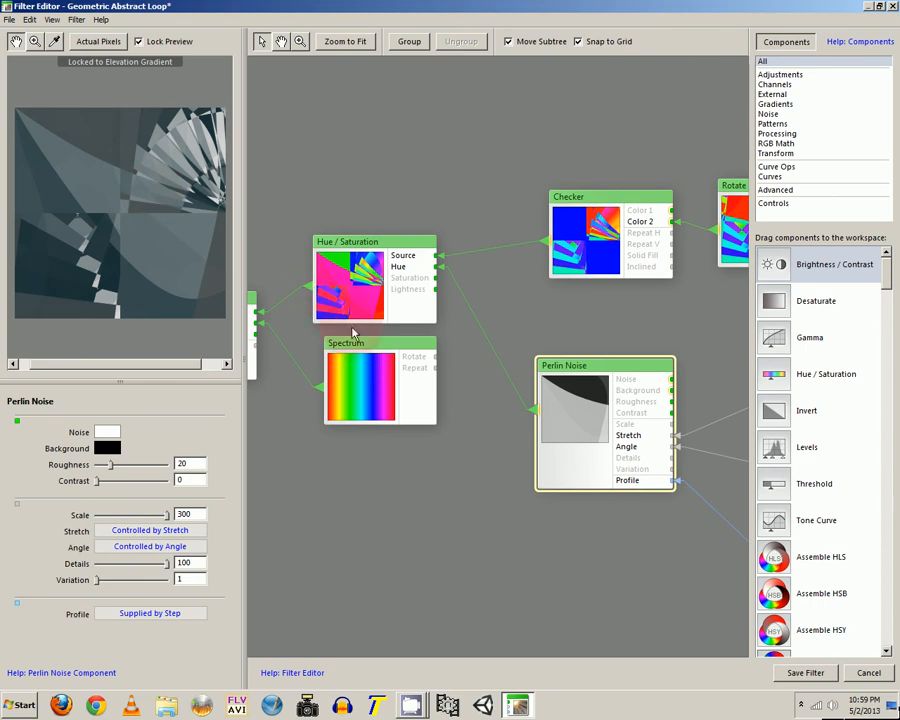
pyautogui.moveTo(327, 368); pyautogui.dragTo(473, 327)
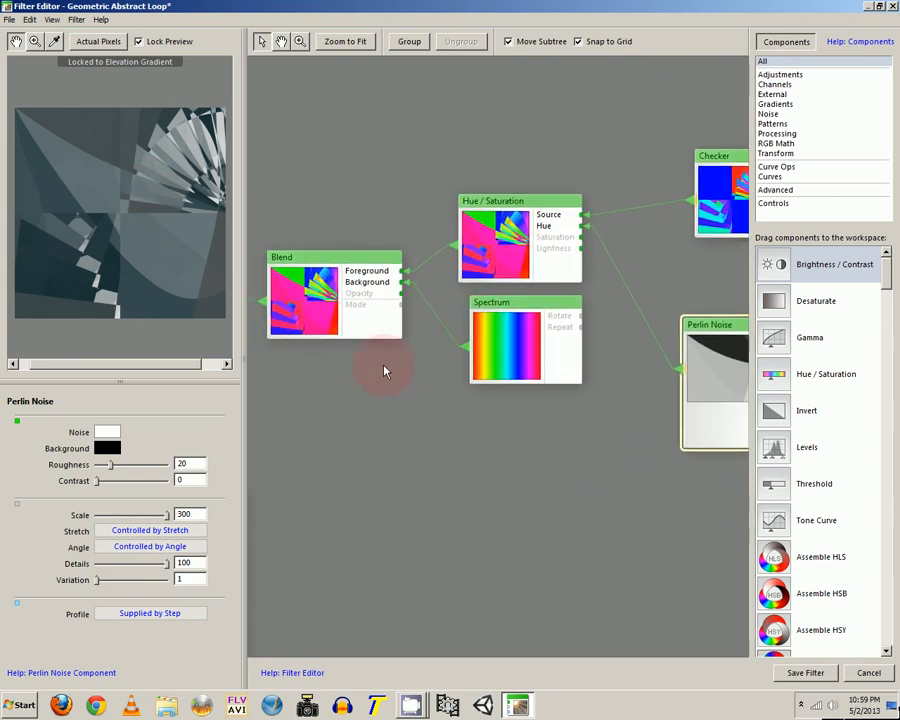
pyautogui.moveTo(384, 371); pyautogui.dragTo(413, 393)
pyautogui.click(524, 281)
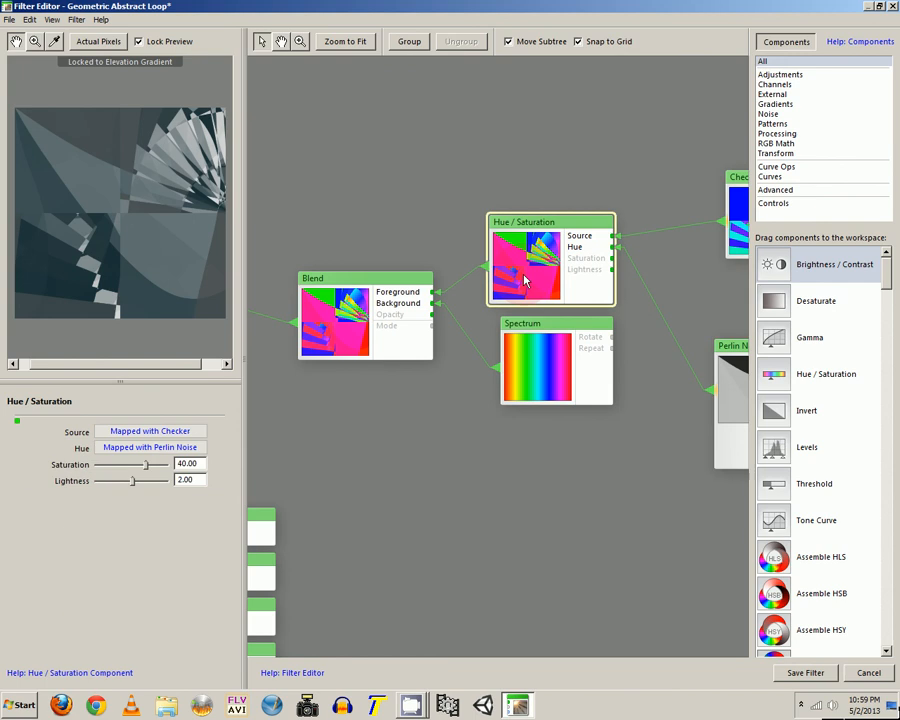
pyautogui.doubleClick(543, 265)
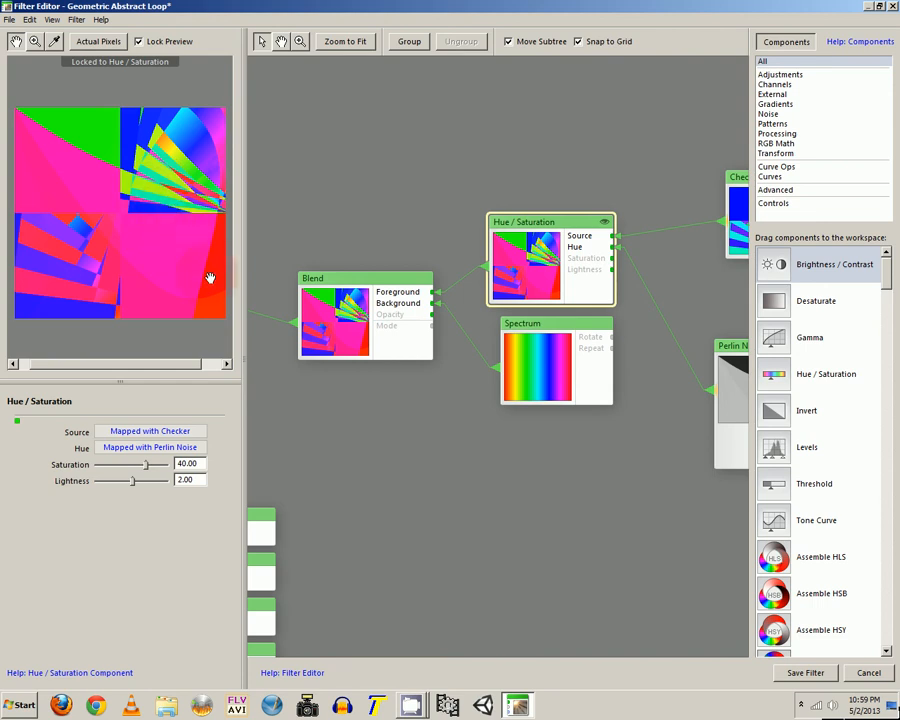
# Step: Unlock the preview and examine the Blend component's Foreground and Background mappings, Opacity and Mode alongside its Hue / Saturation input
pyautogui.moveTo(345, 356); pyautogui.dragTo(561, 320)
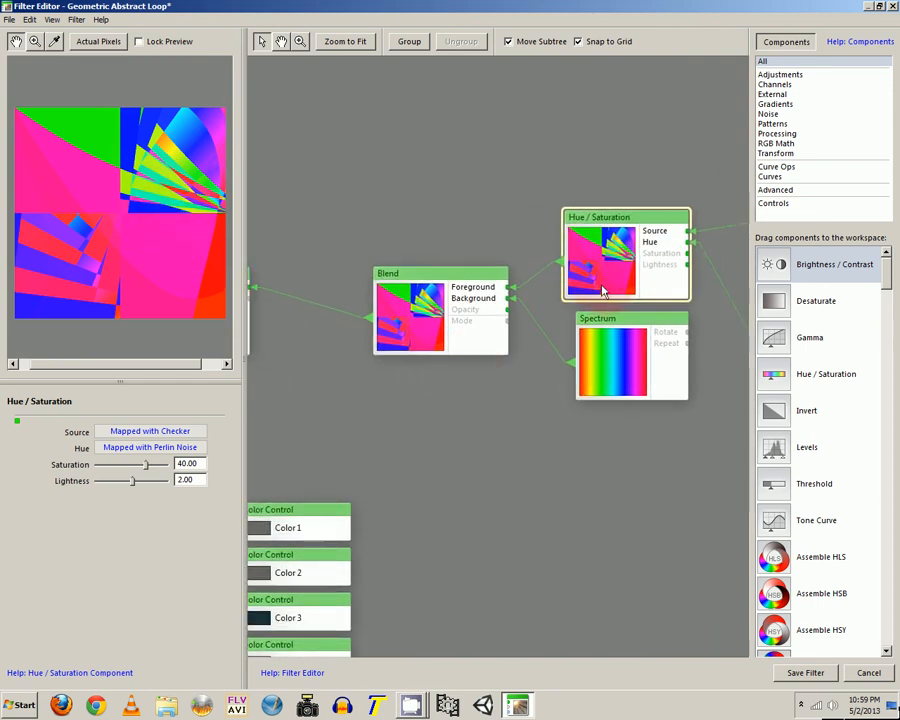
pyautogui.click(476, 320)
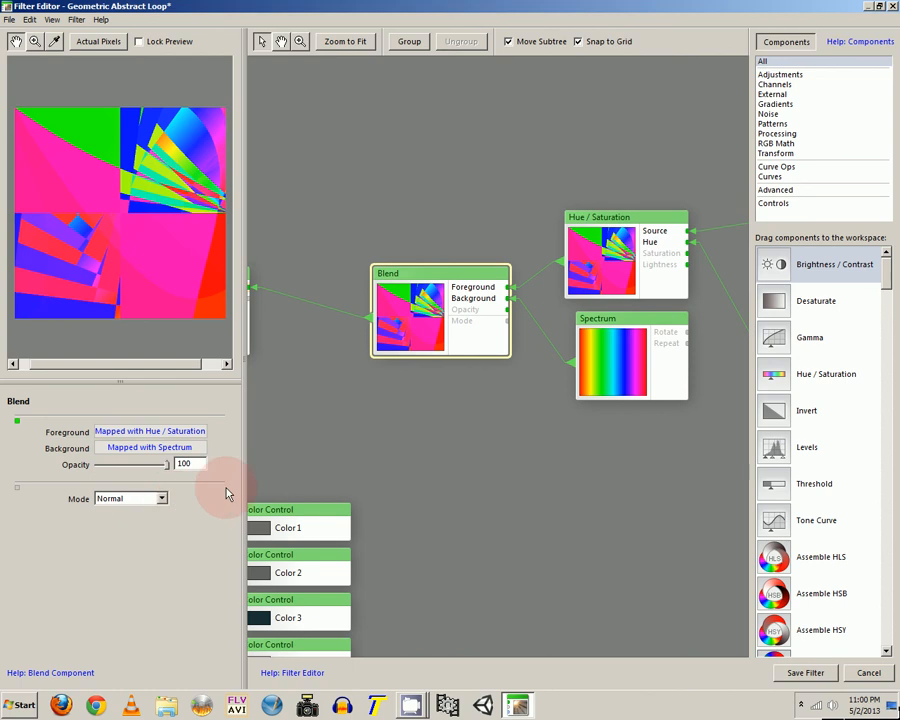
pyautogui.click(585, 395)
pyautogui.click(591, 285)
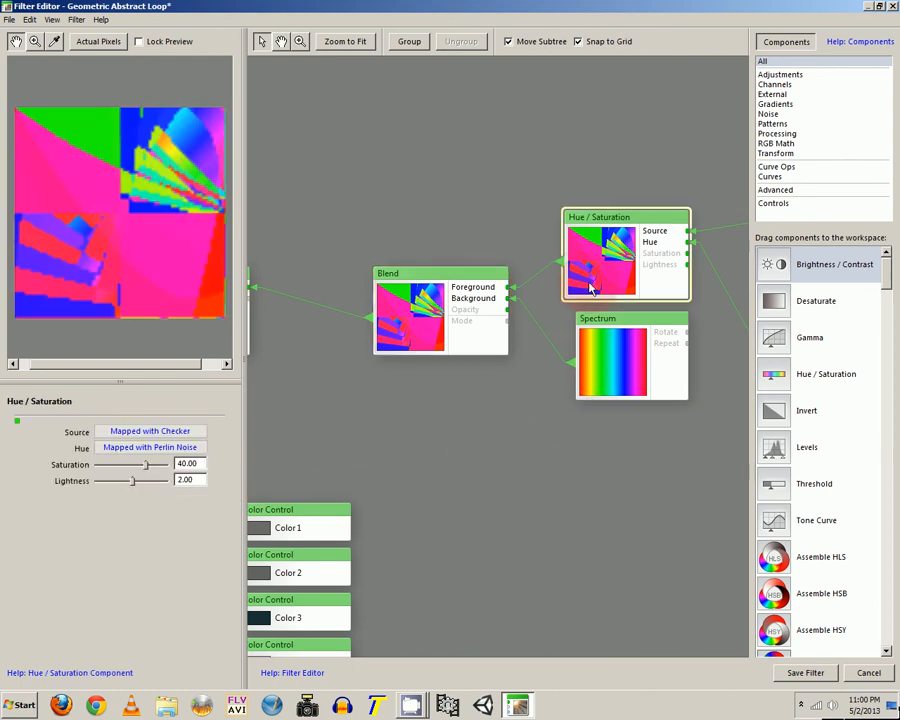
# Step: Inspect the Spectrum component mapped to the Blend's Background and locate Spectrum in the component library
pyautogui.click(470, 308)
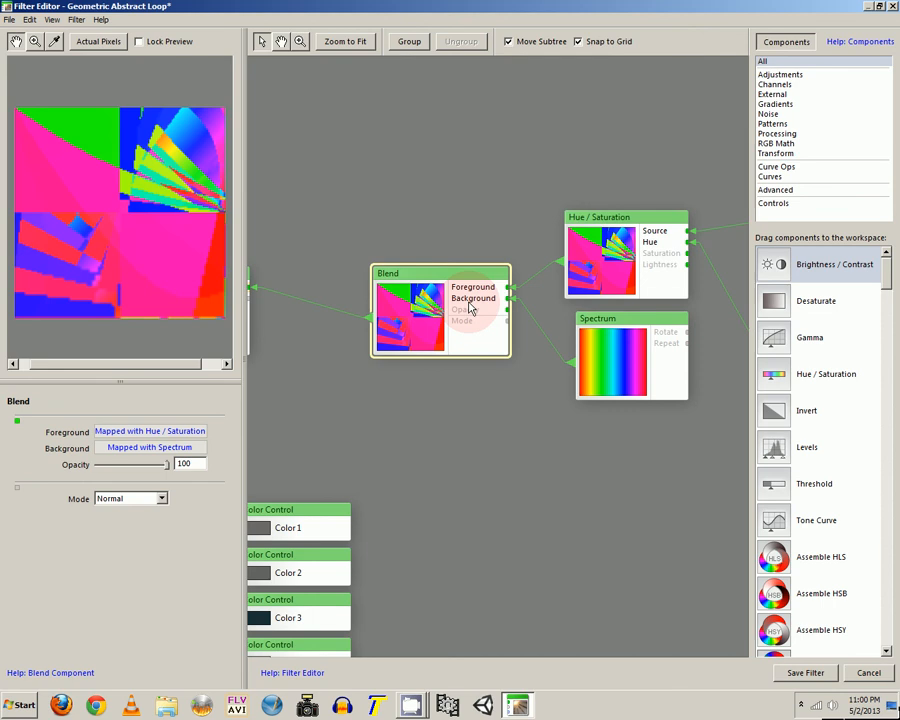
pyautogui.click(618, 345)
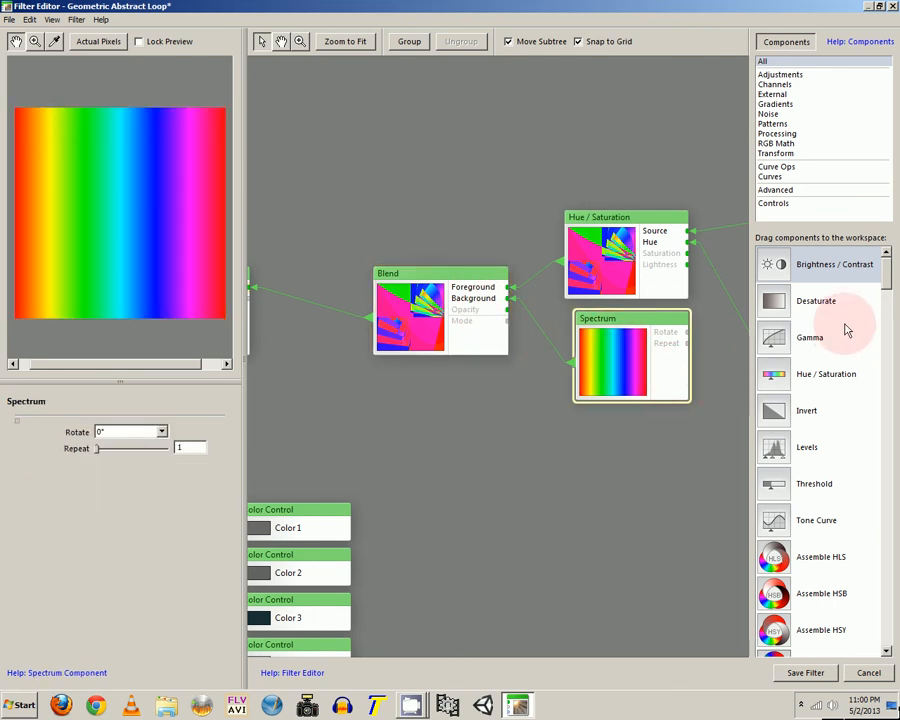
pyautogui.moveTo(889, 288); pyautogui.dragTo(856, 382)
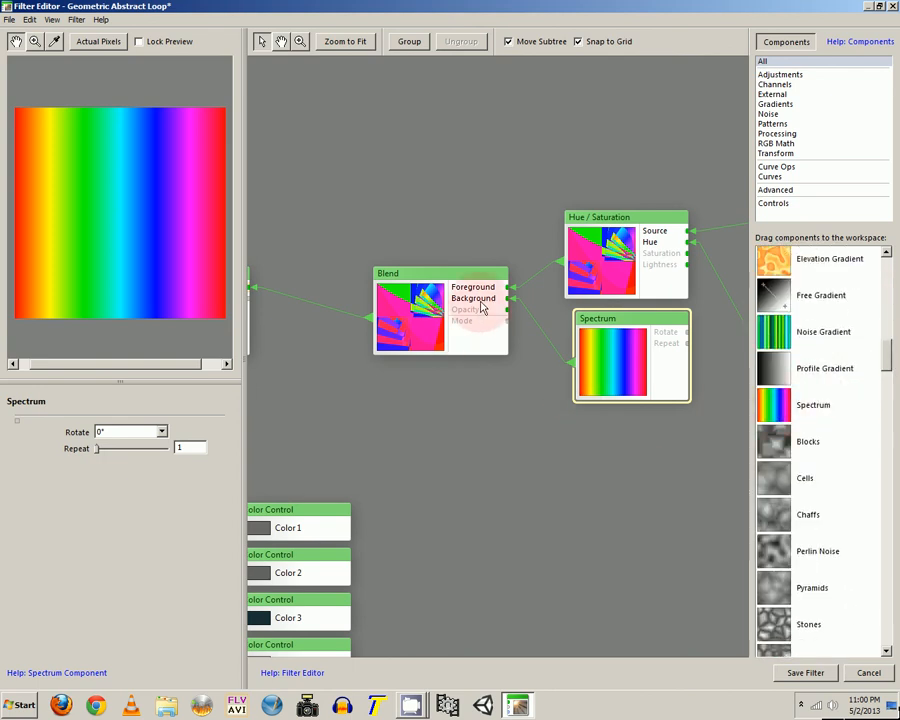
# Step: Compare the Blend output with the Hue / Saturation output by locking the preview to each component in turn
pyautogui.click(410, 315)
pyautogui.click(602, 281)
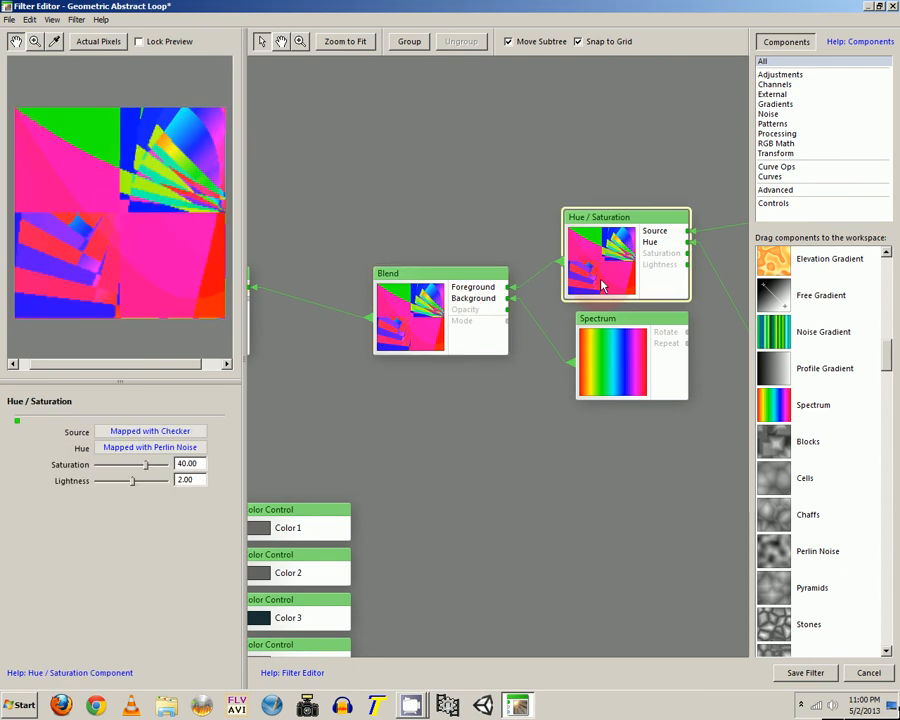
pyautogui.doubleClick(598, 288)
pyautogui.doubleClick(440, 325)
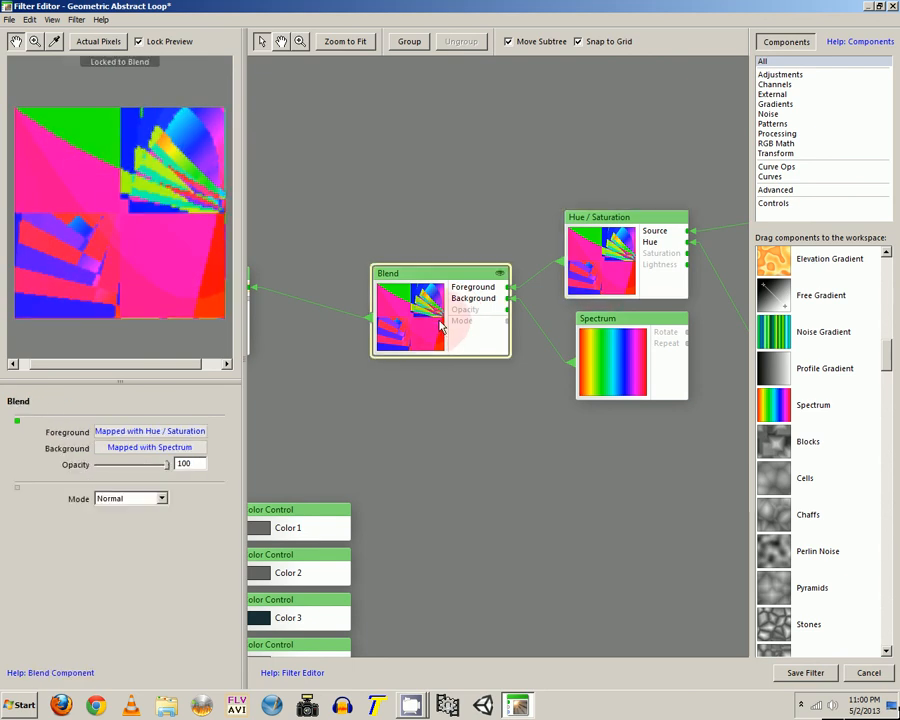
pyautogui.doubleClick(625, 278)
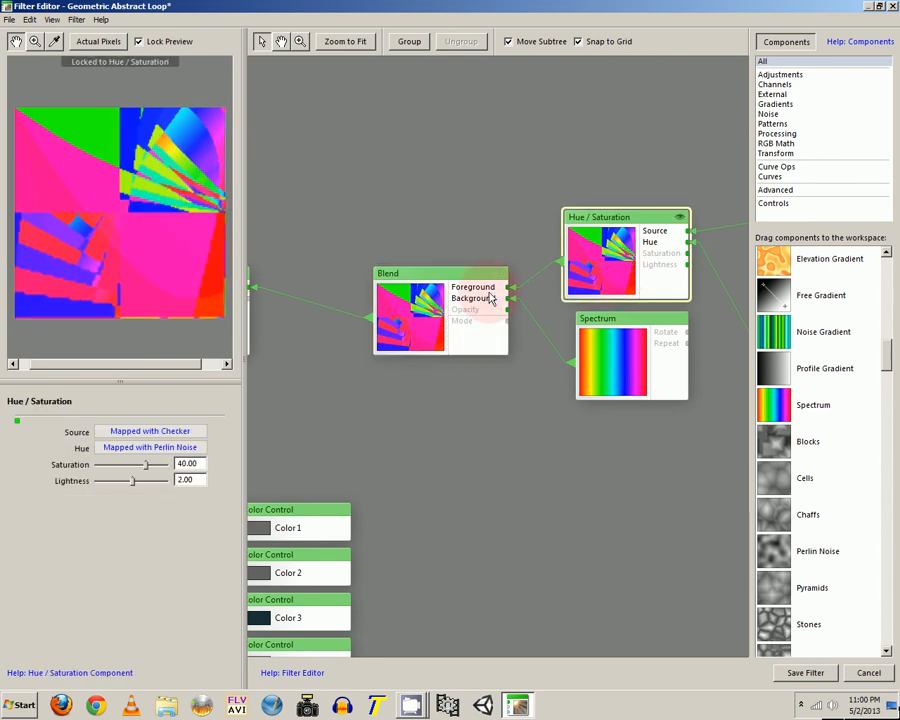
pyautogui.click(464, 302)
# Step: Check the Spectrum background input and preview the Blend output that feeds the Loop's Accumulator
pyautogui.moveTo(361, 350); pyautogui.dragTo(474, 356)
pyautogui.click(675, 342)
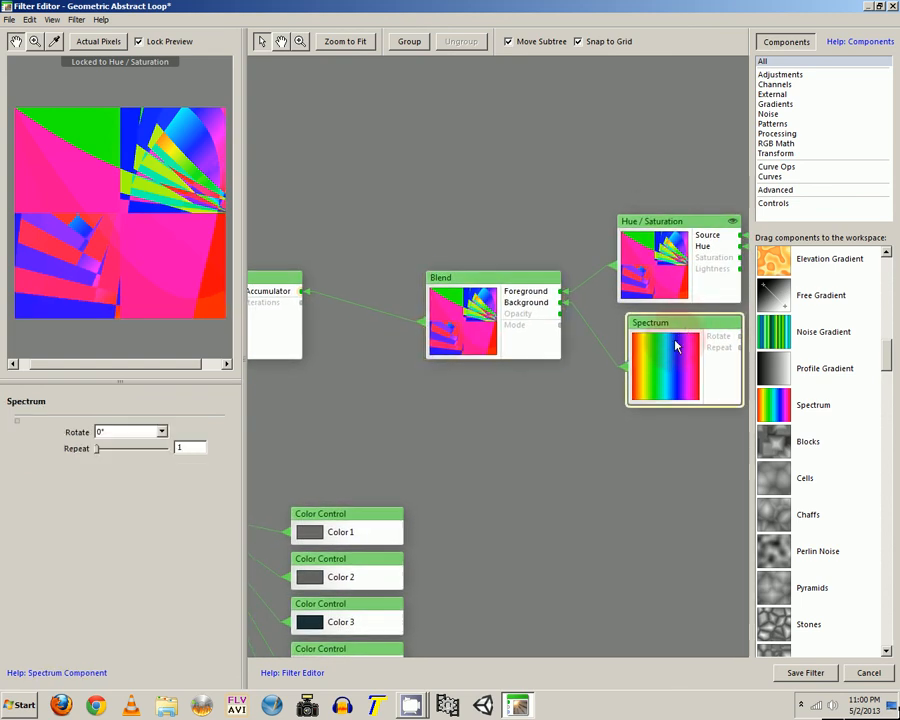
pyautogui.click(522, 345)
pyautogui.moveTo(411, 345); pyautogui.dragTo(490, 339)
pyautogui.click(556, 333)
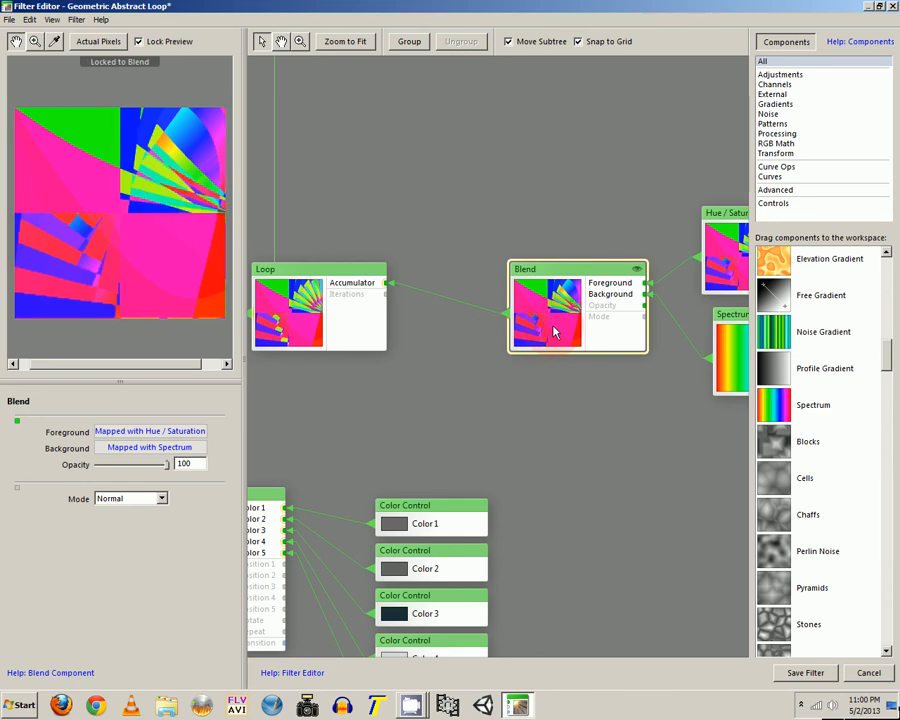
pyautogui.click(485, 370)
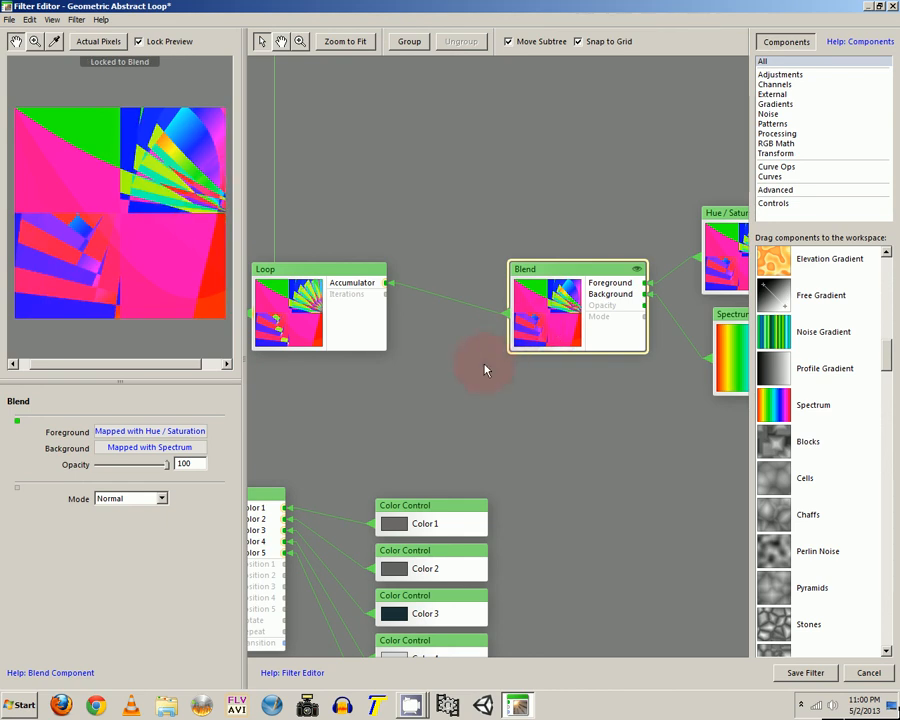
pyautogui.moveTo(474, 368); pyautogui.dragTo(514, 364)
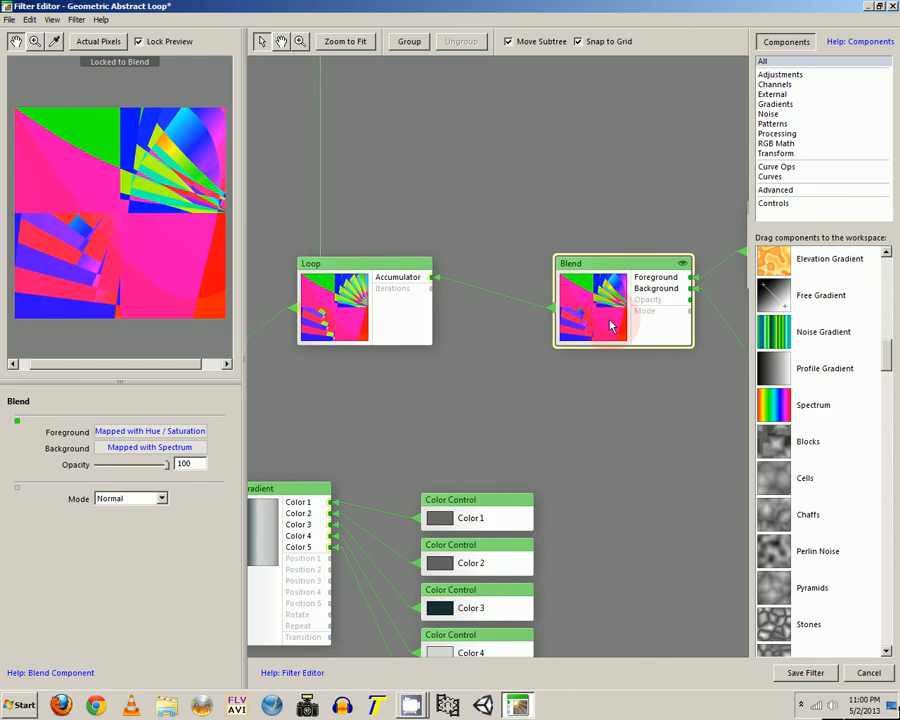
pyautogui.doubleClick(598, 310)
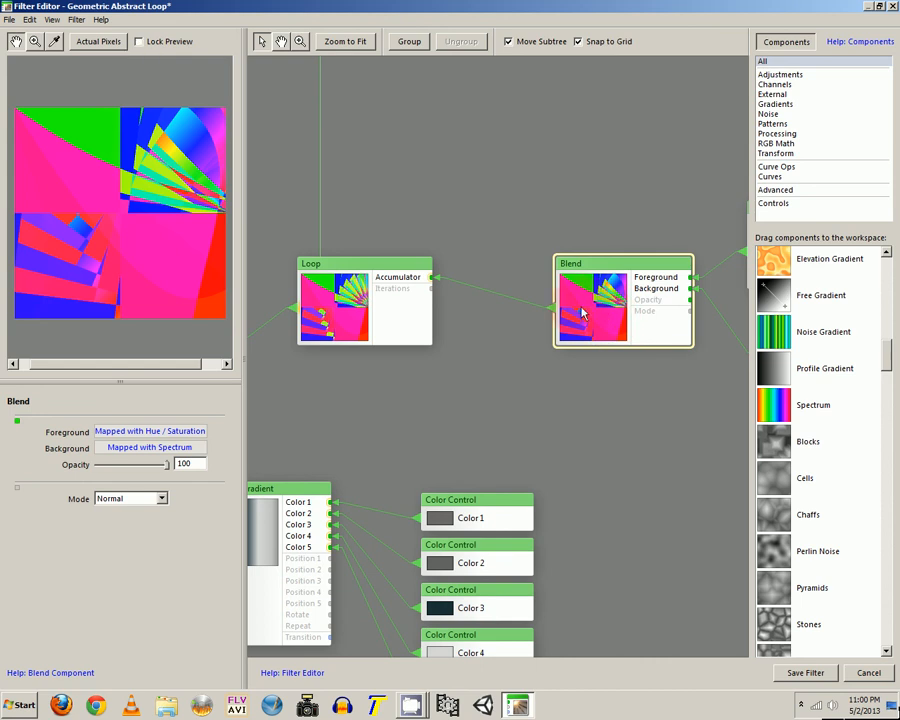
# Step: Compare the Blend result with the Loop result and lock the preview to the Loop component
pyautogui.moveTo(522, 318); pyautogui.dragTo(446, 329)
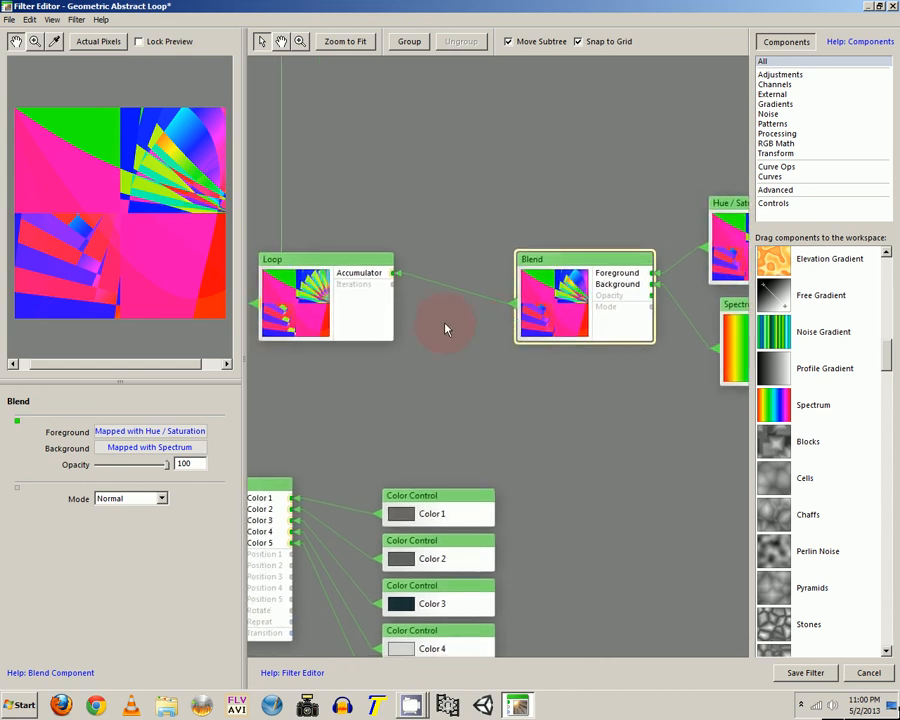
pyautogui.click(352, 318)
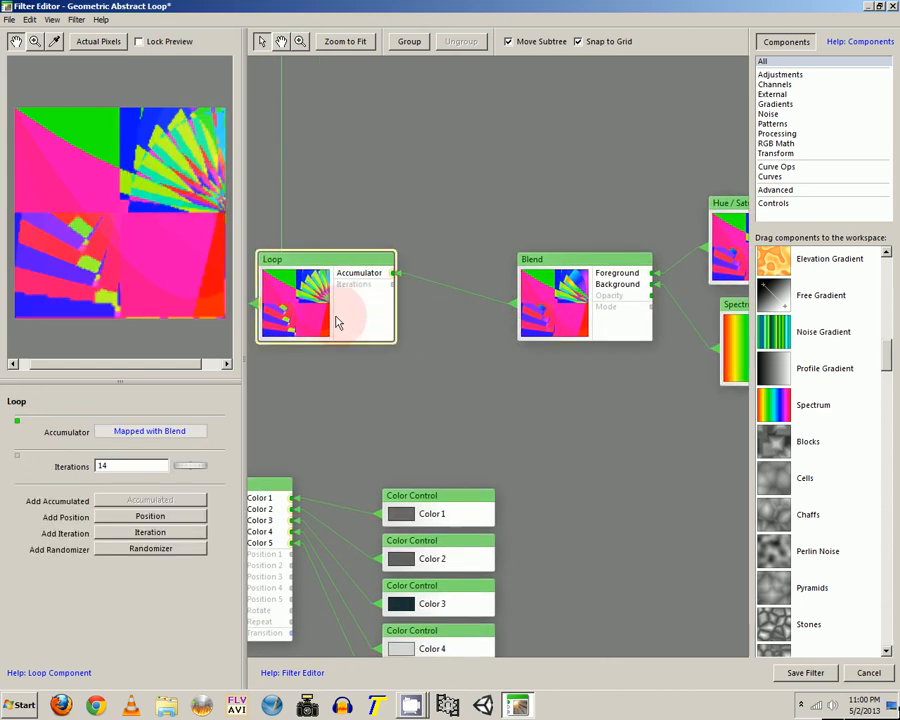
pyautogui.click(569, 316)
pyautogui.click(344, 314)
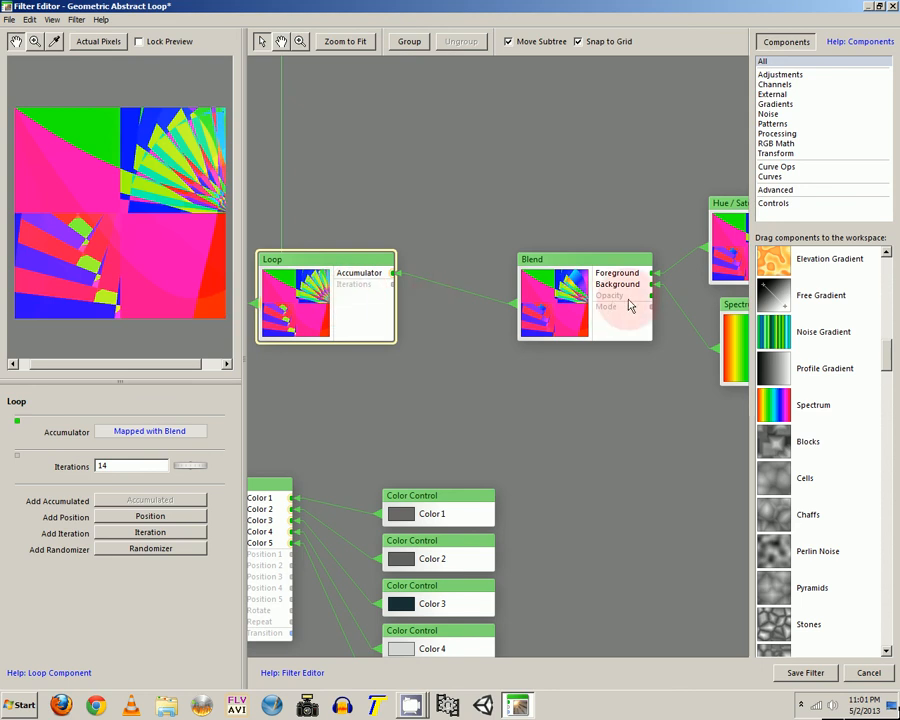
pyautogui.doubleClick(550, 295)
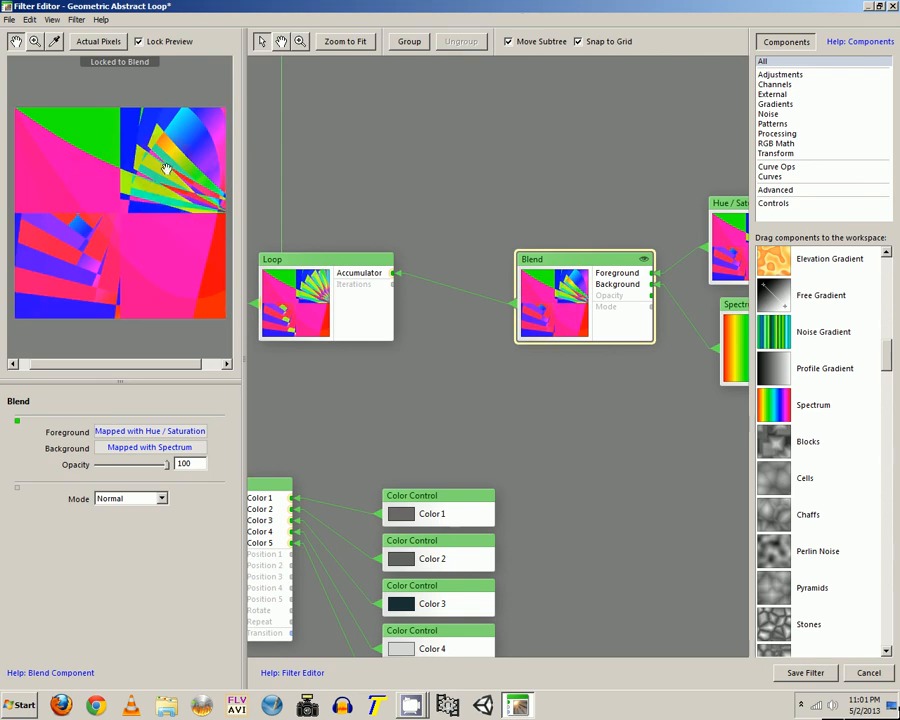
pyautogui.click(322, 270)
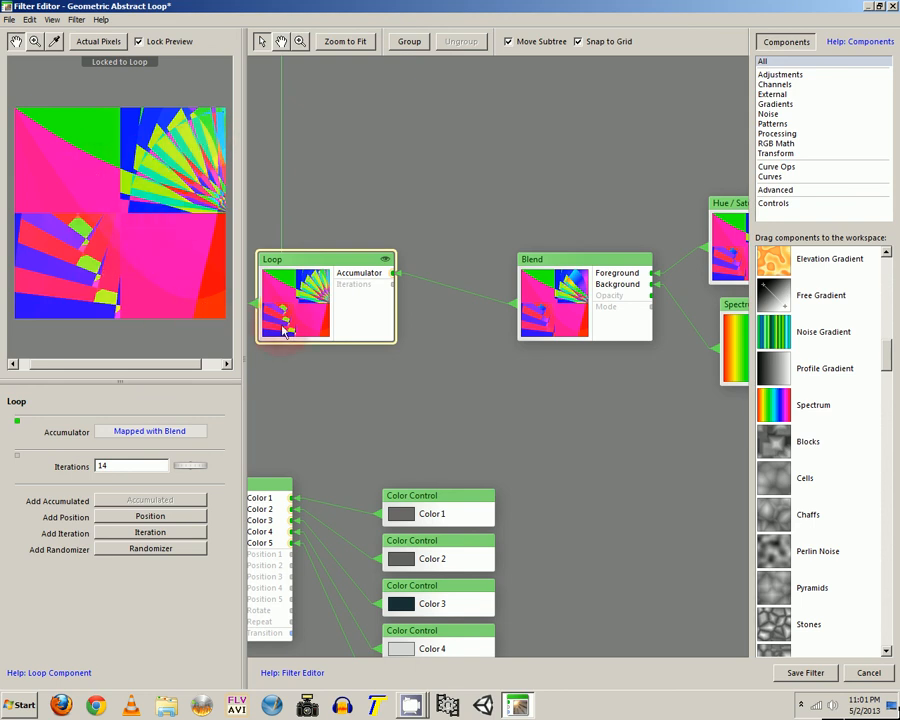
# Step: Trace the Loop output to the Elevation Gradient component, examine its mapped inputs and lock the preview to it
pyautogui.moveTo(305, 370); pyautogui.dragTo(391, 357)
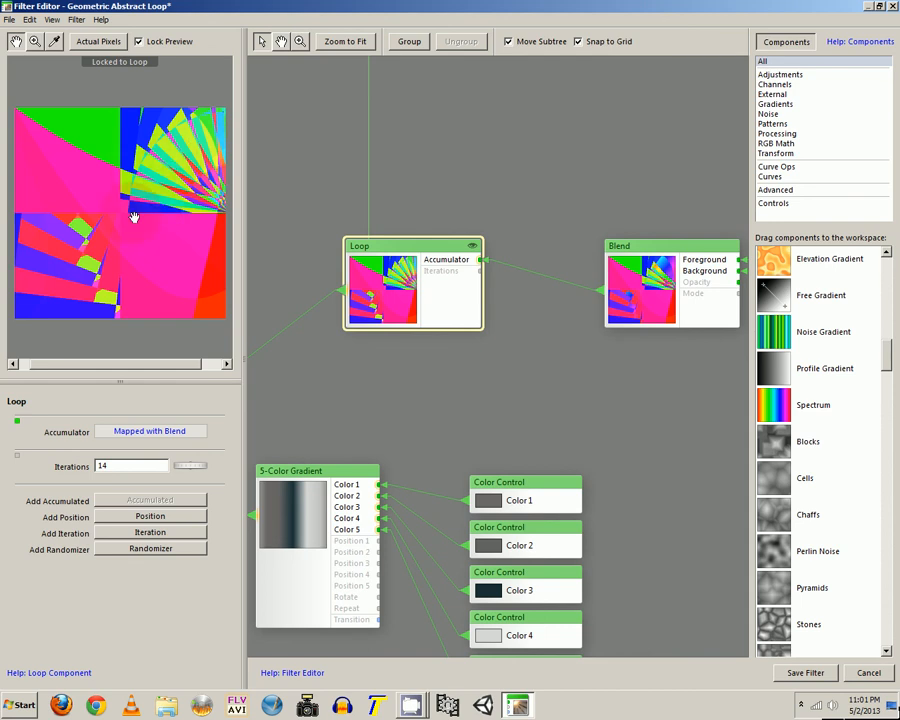
pyautogui.moveTo(311, 368); pyautogui.dragTo(497, 300)
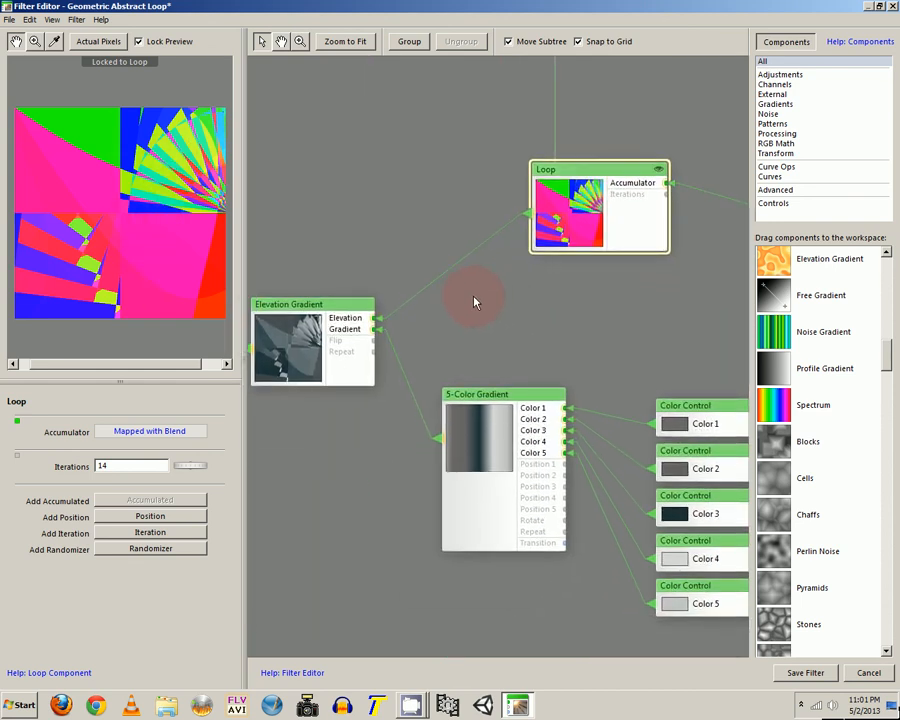
pyautogui.click(357, 350)
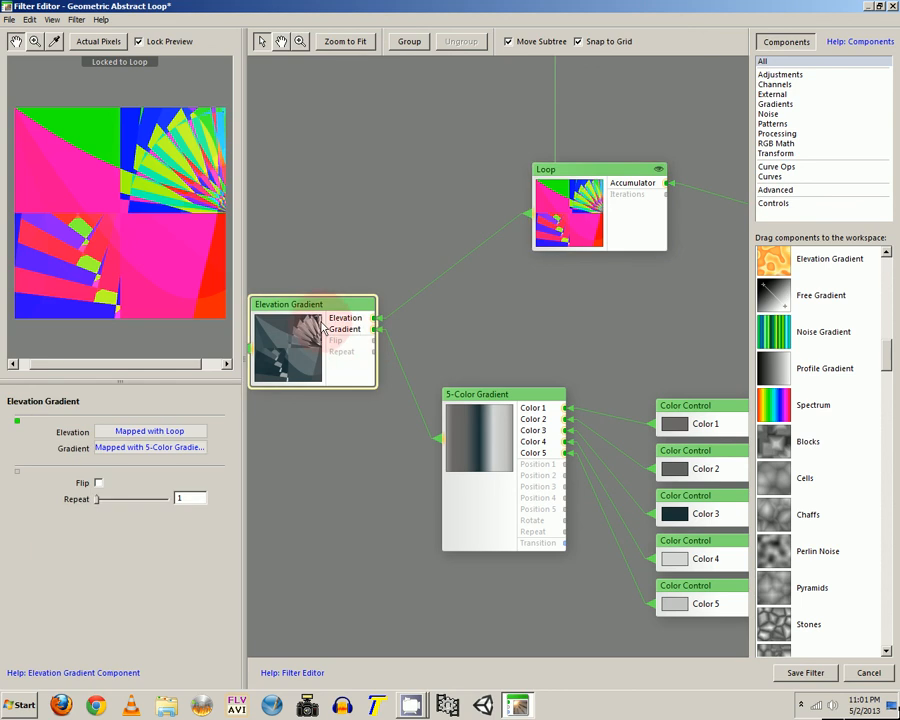
pyautogui.click(320, 327)
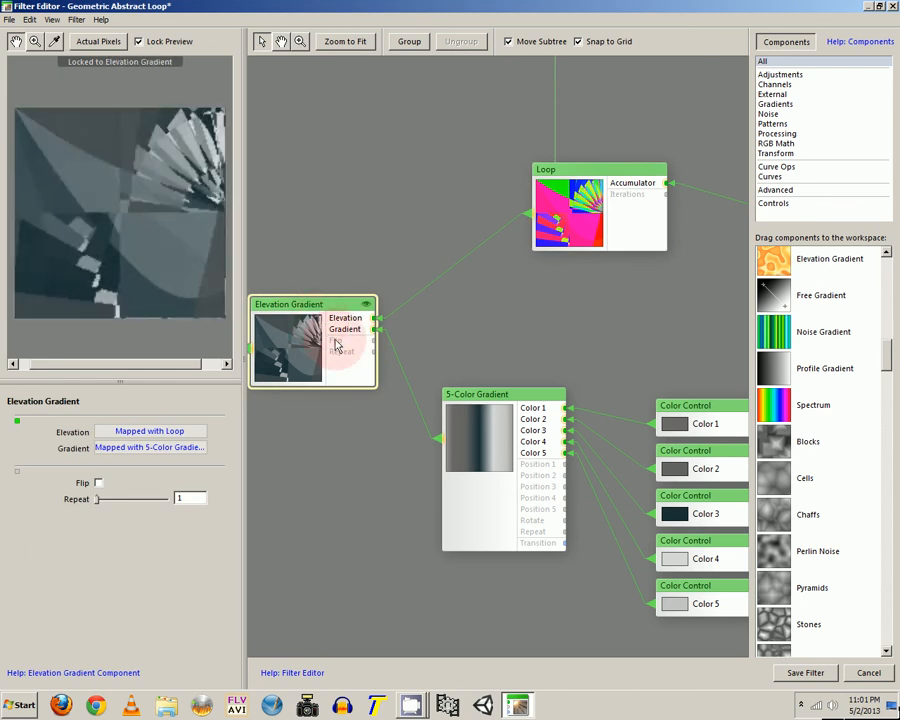
# Step: Lock the preview to the 5-Color Gradient and examine its color controls, Position values, Rotate, Repeat and Transition settings
pyautogui.click(485, 443)
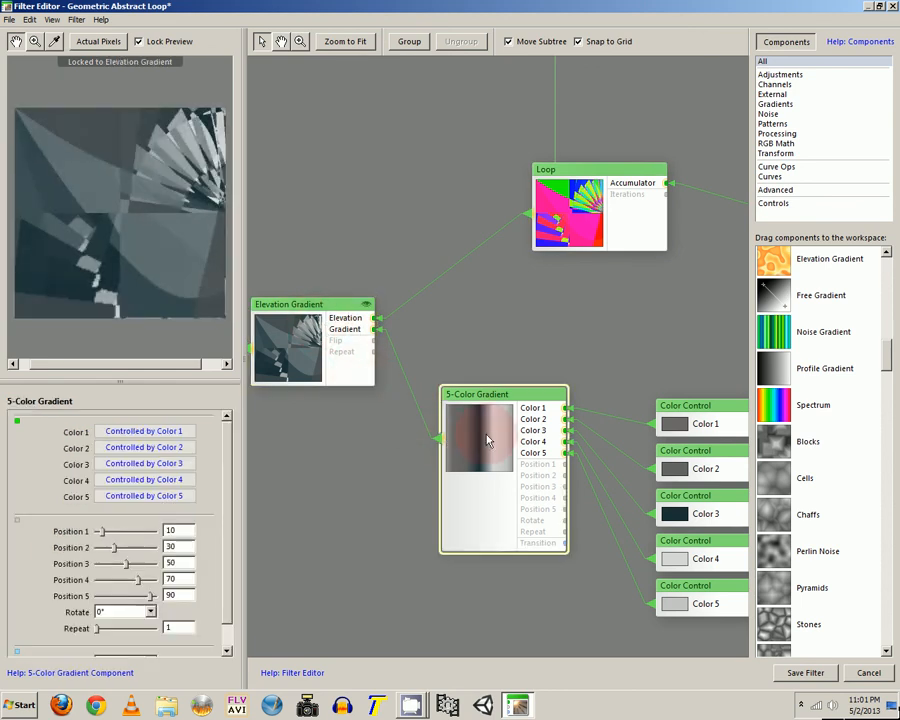
pyautogui.click(463, 437)
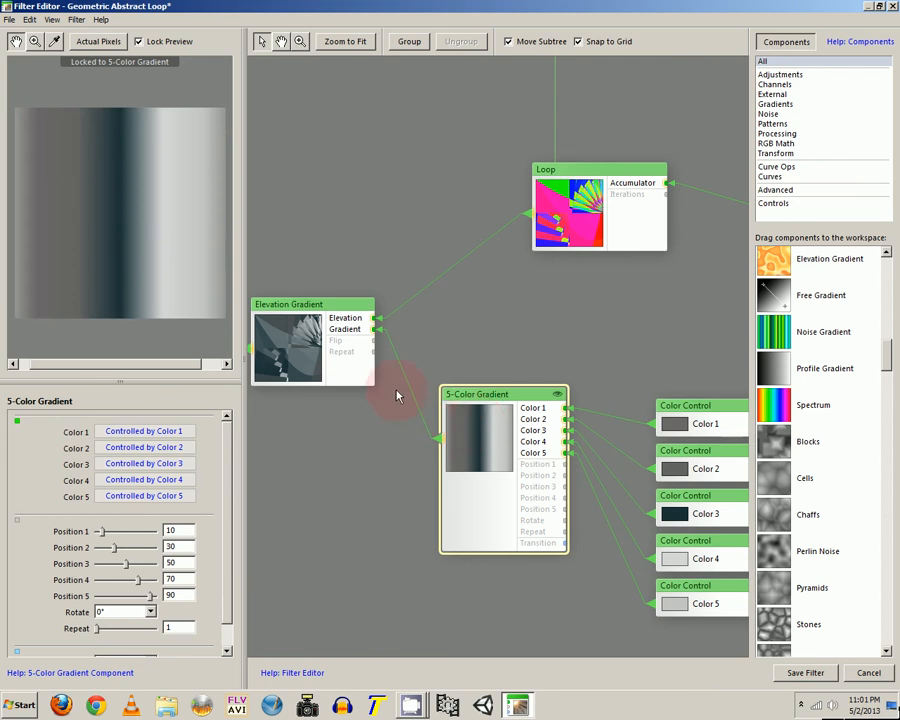
pyautogui.moveTo(475, 442); pyautogui.dragTo(360, 438)
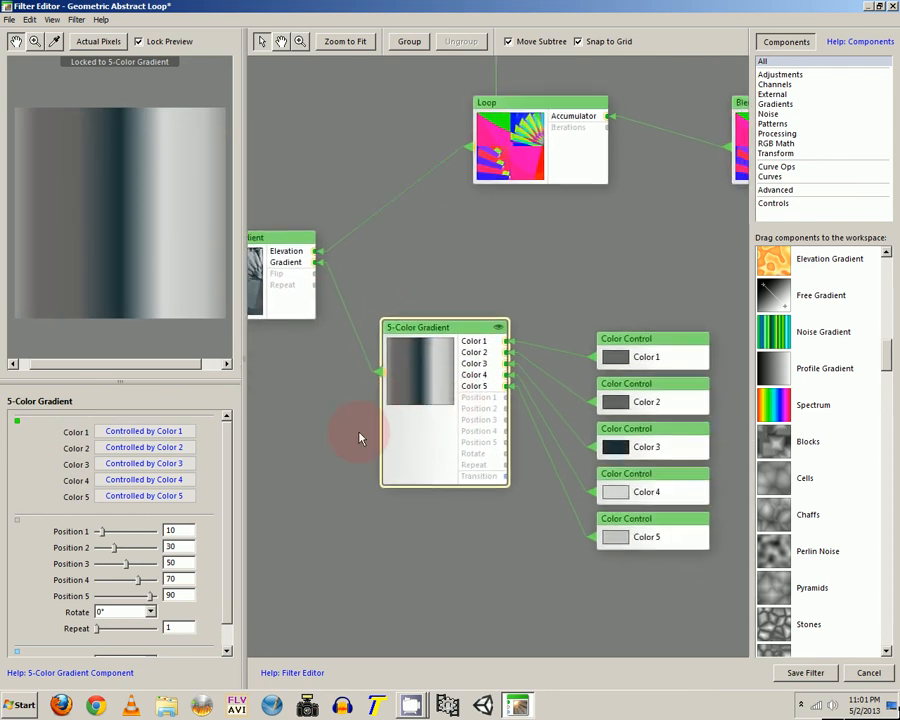
pyautogui.moveTo(229, 465); pyautogui.dragTo(225, 486)
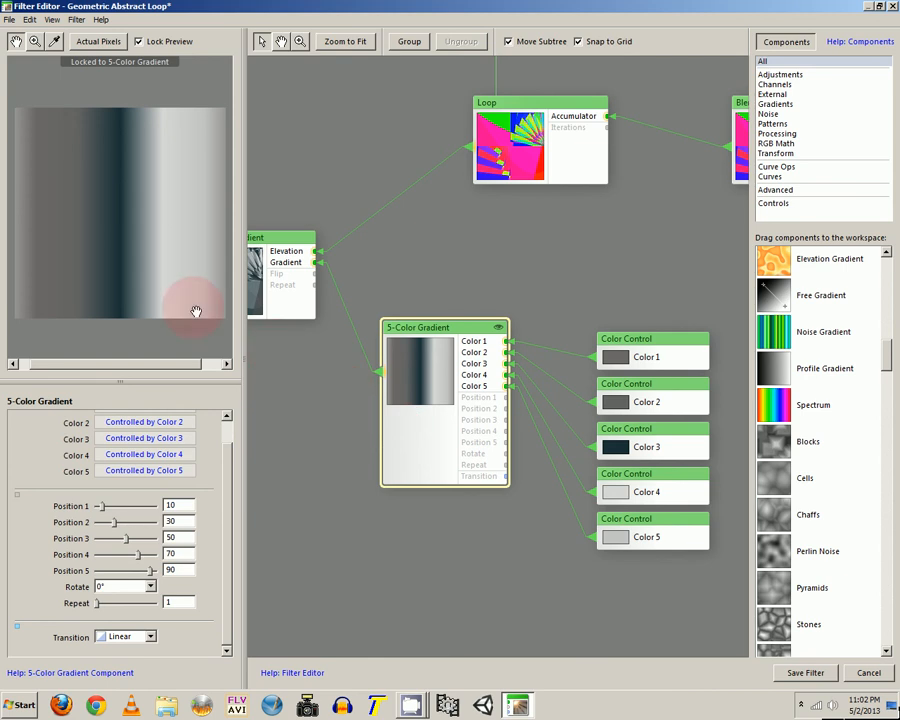
pyautogui.moveTo(330, 395); pyautogui.dragTo(376, 398)
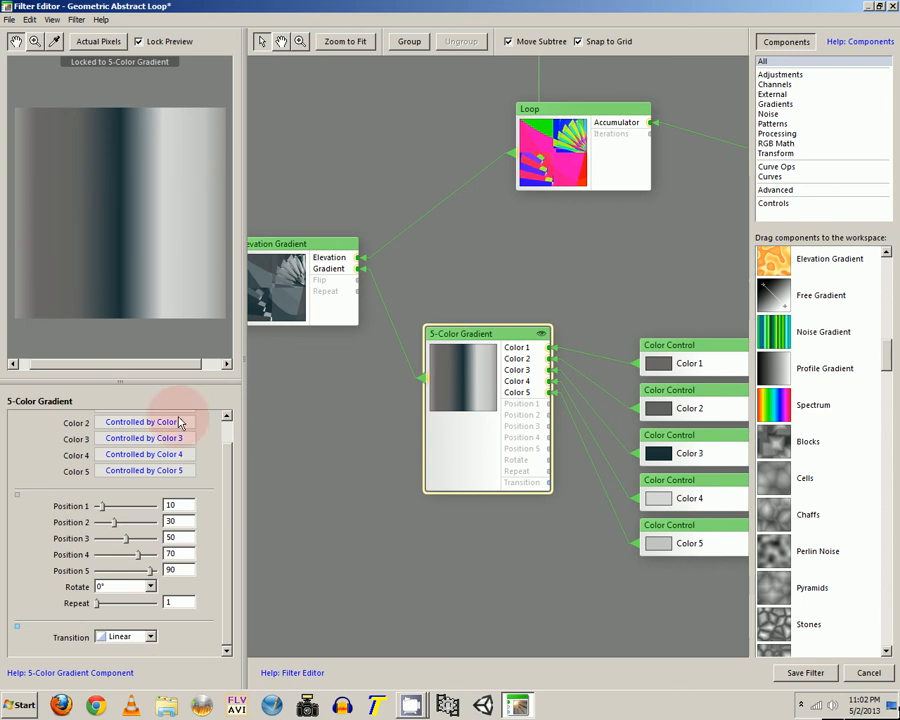
# Step: Review the Elevation Gradient's Elevation and Gradient mappings and lock the preview to the Loop that supplies its Elevation
pyautogui.click(316, 311)
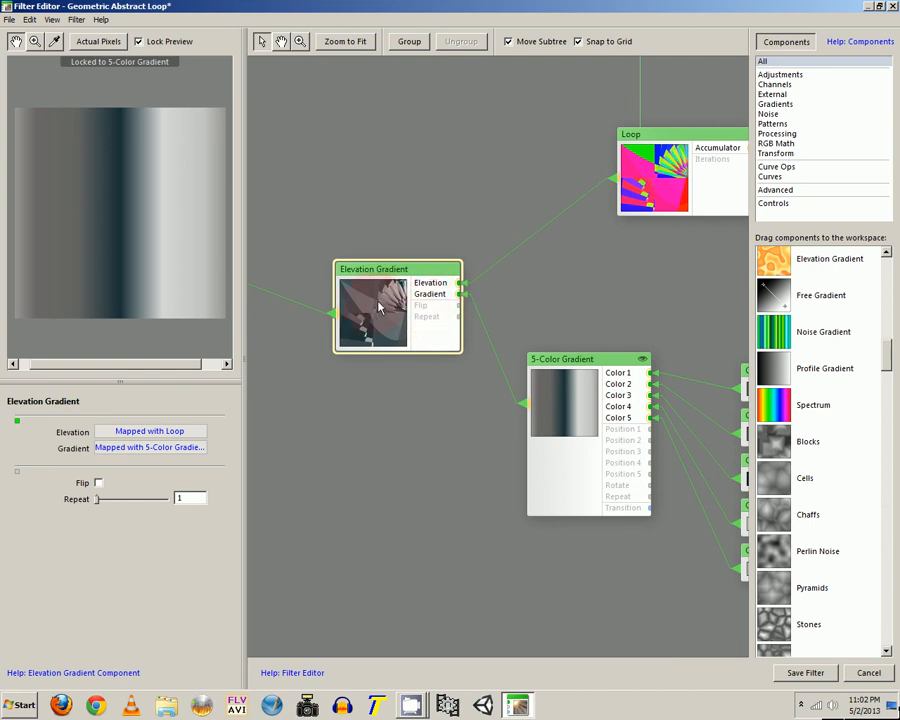
pyautogui.click(645, 214)
pyautogui.doubleClick(640, 209)
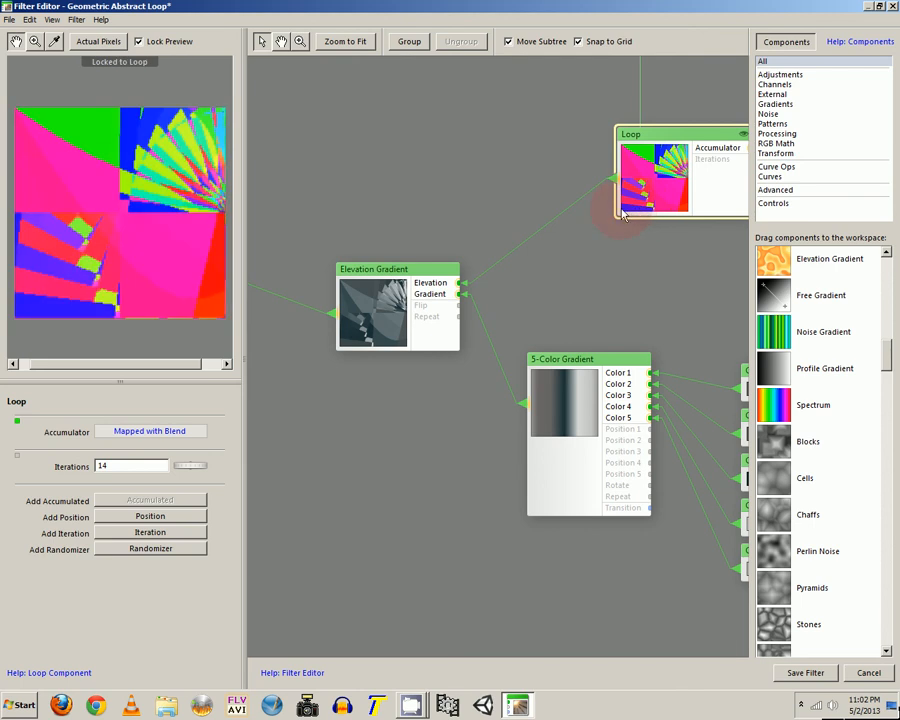
# Step: Lock the preview to the Elevation Gradient and trace its Gradient input to the 5-Color Gradient
pyautogui.click(393, 310)
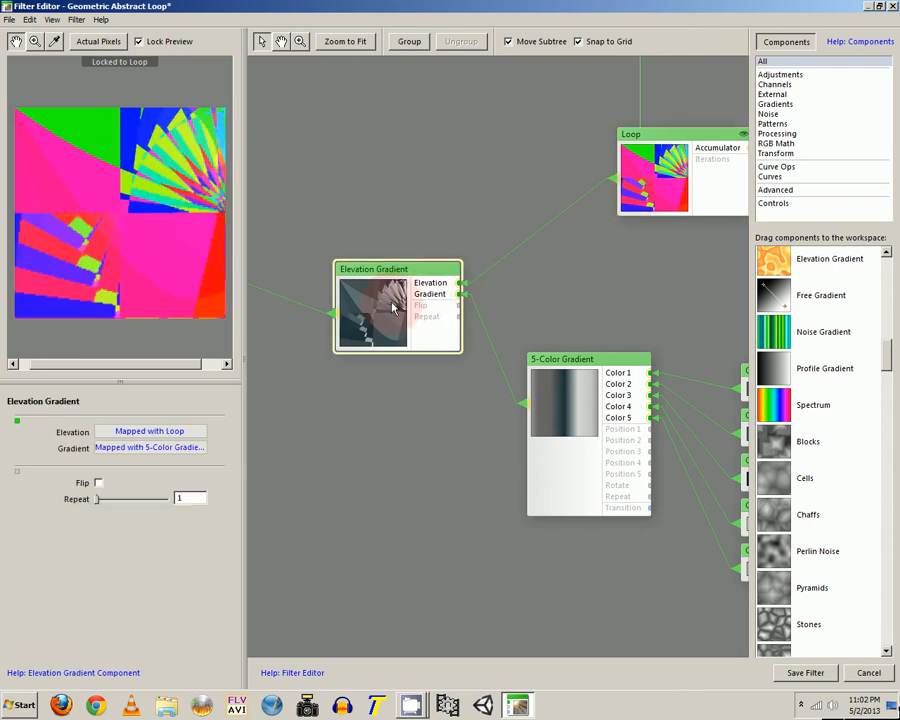
pyautogui.doubleClick(393, 310)
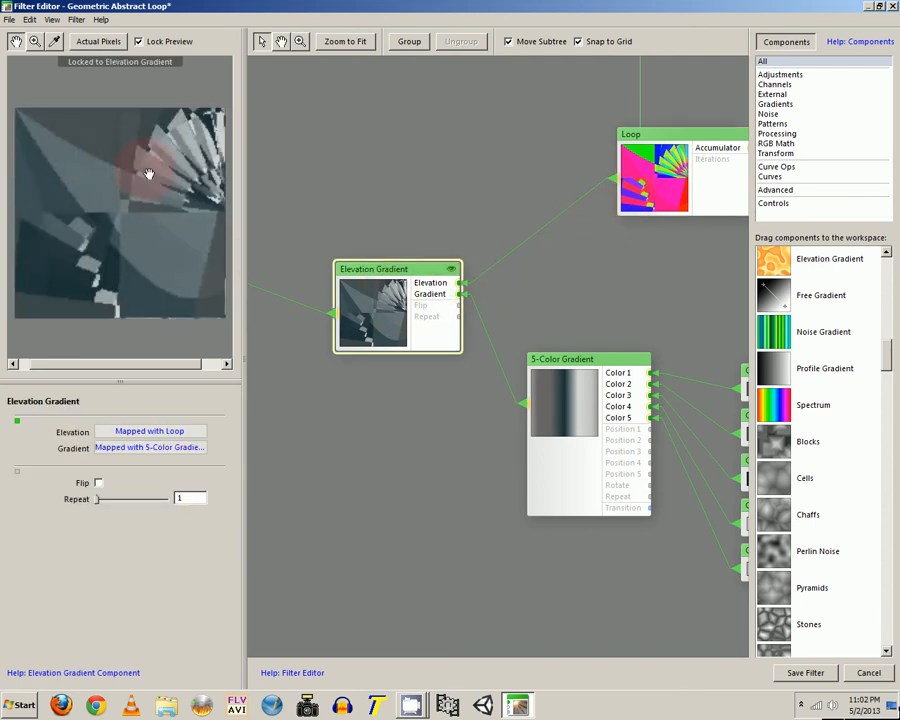
pyautogui.moveTo(566, 420); pyautogui.dragTo(319, 310)
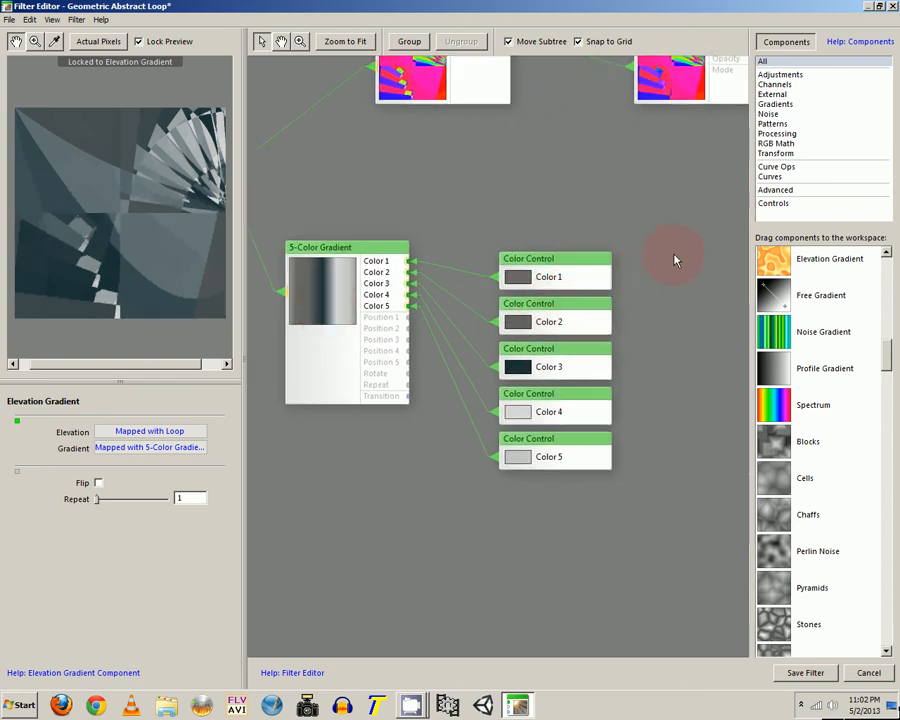
# Step: Select the five Color Controls feeding the 5-Color Gradient and show only the Controls category of the component library
pyautogui.moveTo(659, 258); pyautogui.dragTo(632, 274)
pyautogui.moveTo(585, 317); pyautogui.dragTo(482, 488)
pyautogui.moveTo(514, 424)
pyautogui.mouseDown()
pyautogui.moveTo(505, 427)
pyautogui.moveTo(518, 414)
pyautogui.mouseUp()
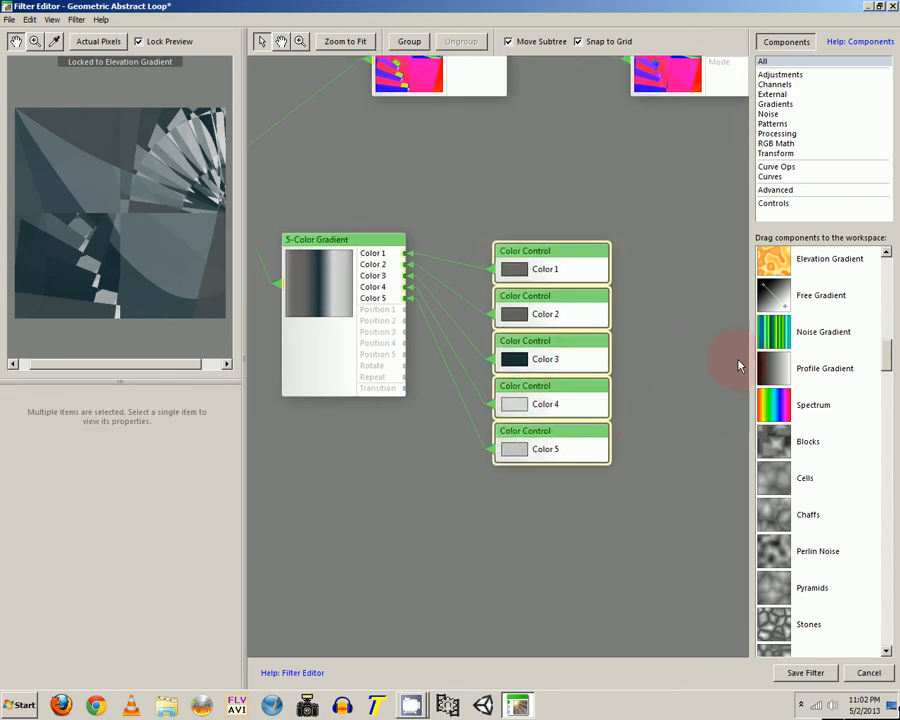
pyautogui.moveTo(887, 365); pyautogui.dragTo(881, 631)
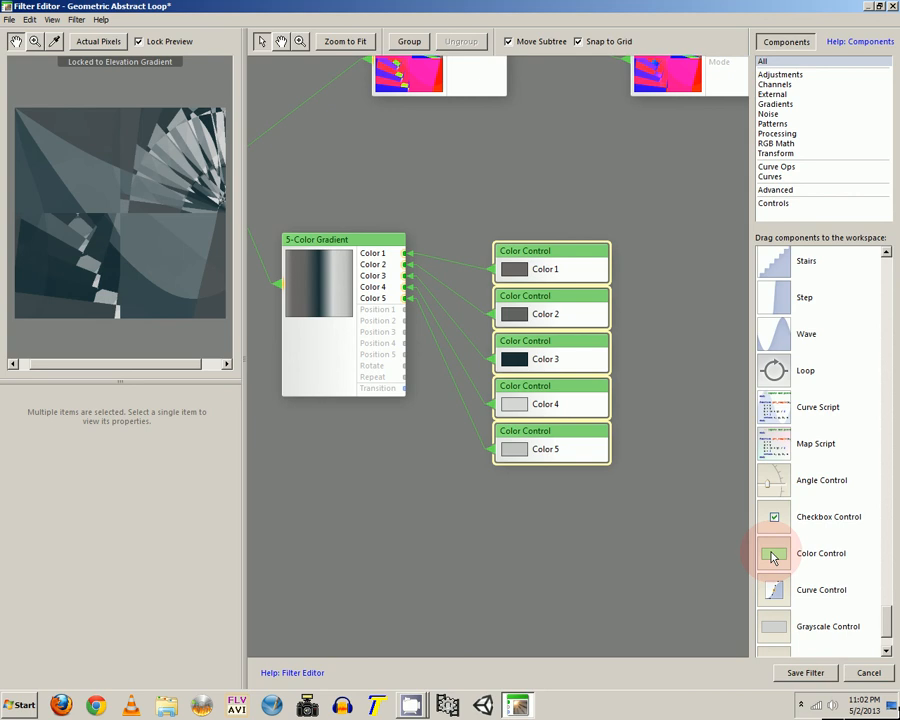
pyautogui.click(773, 205)
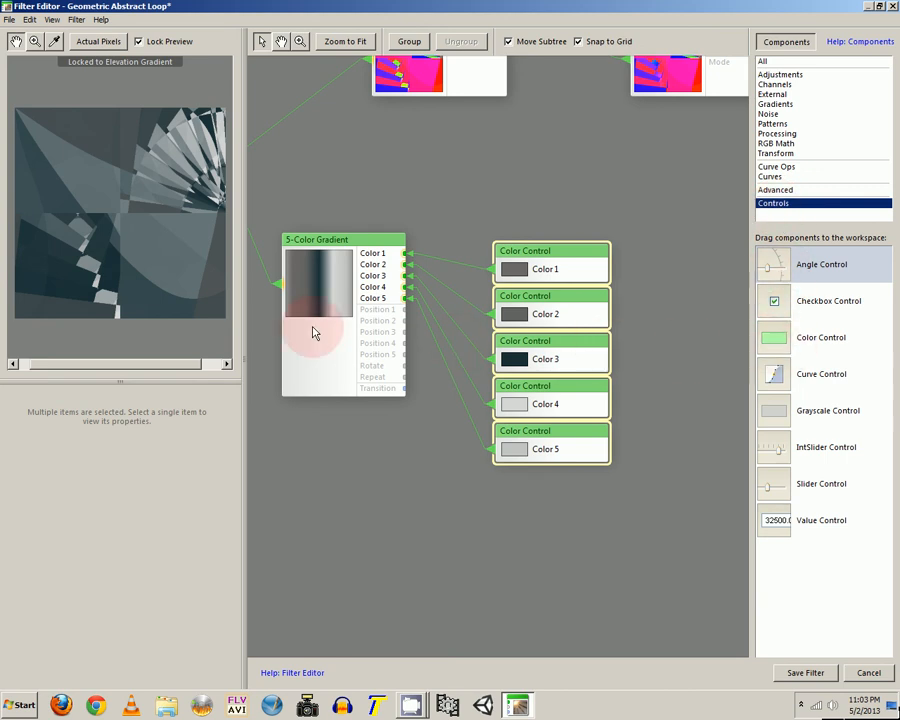
# Step: Trace the Elevation Gradient back to the Result component and examine the Result's Filter Type and Source mapping
pyautogui.moveTo(312, 333); pyautogui.dragTo(662, 352)
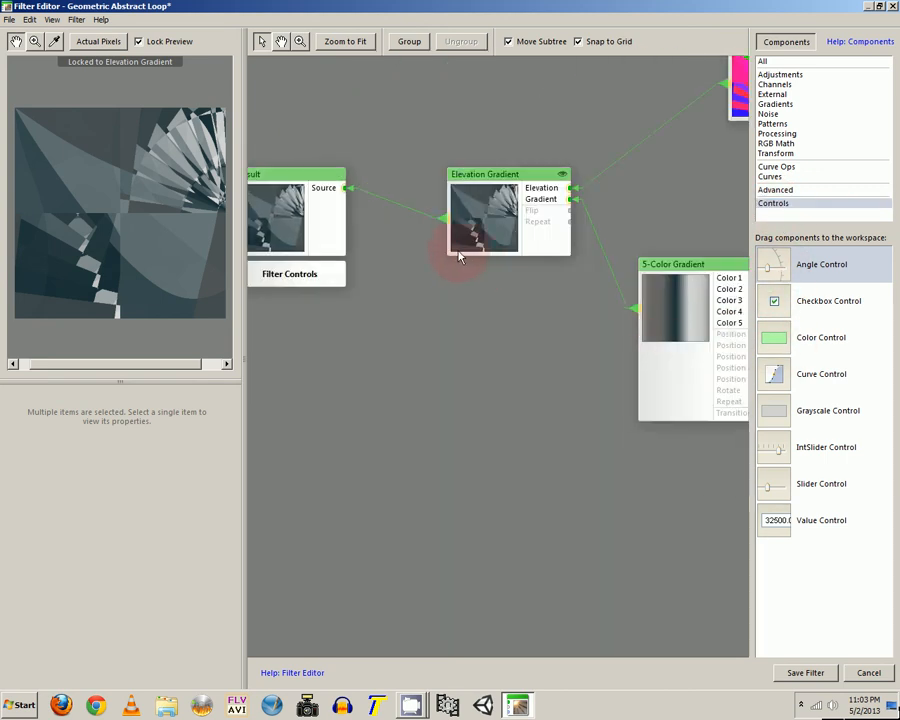
pyautogui.moveTo(487, 242); pyautogui.dragTo(496, 216)
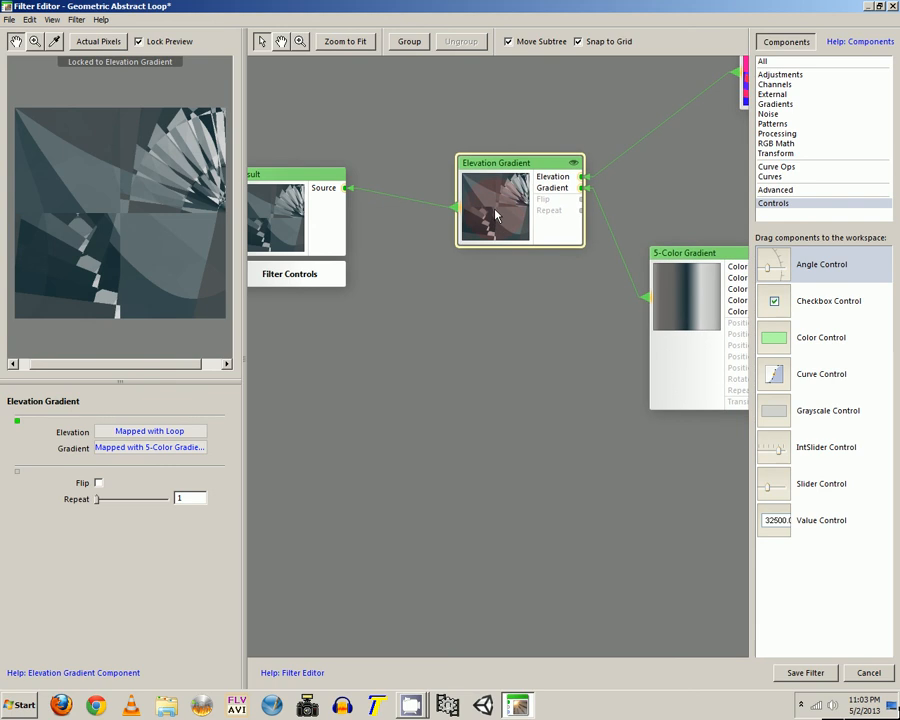
pyautogui.click(320, 228)
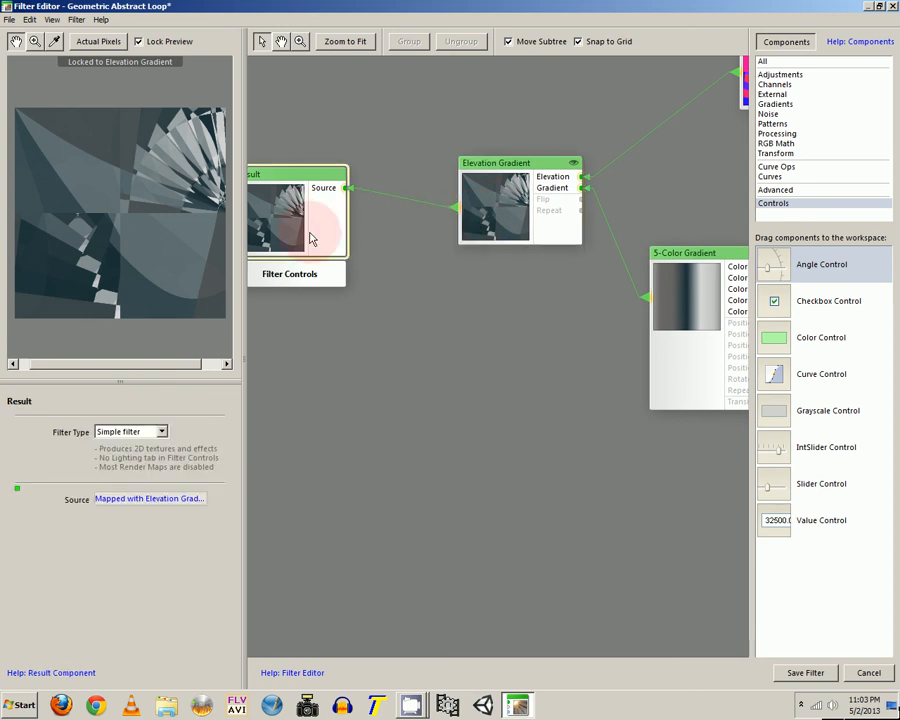
pyautogui.moveTo(312, 238); pyautogui.dragTo(340, 251)
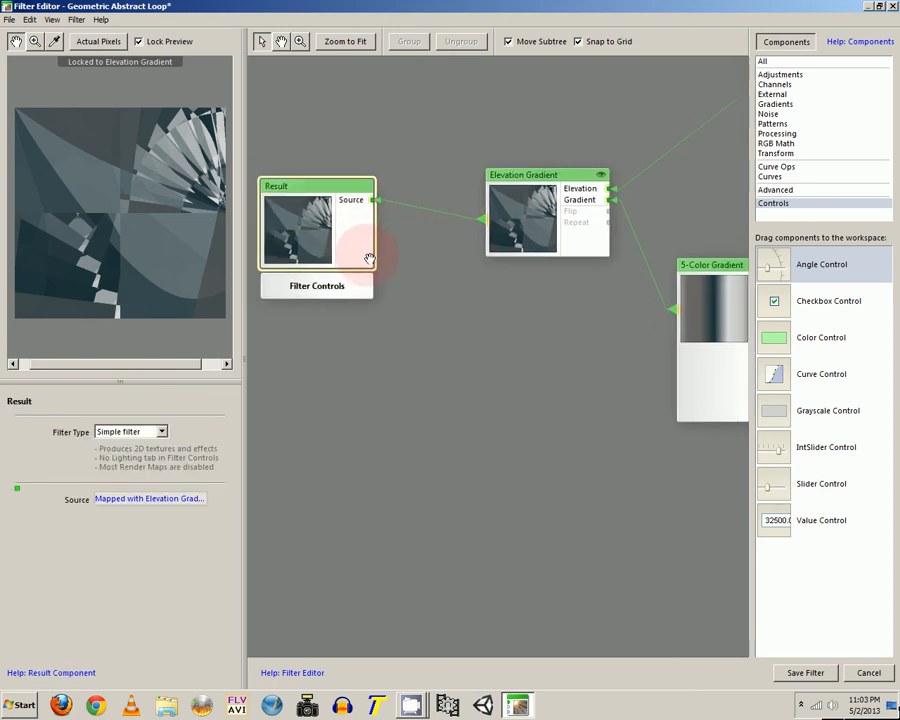
# Step: Review the general filter info, accept it and save the Geometric Abstract Loop filter
pyautogui.click(77, 20)
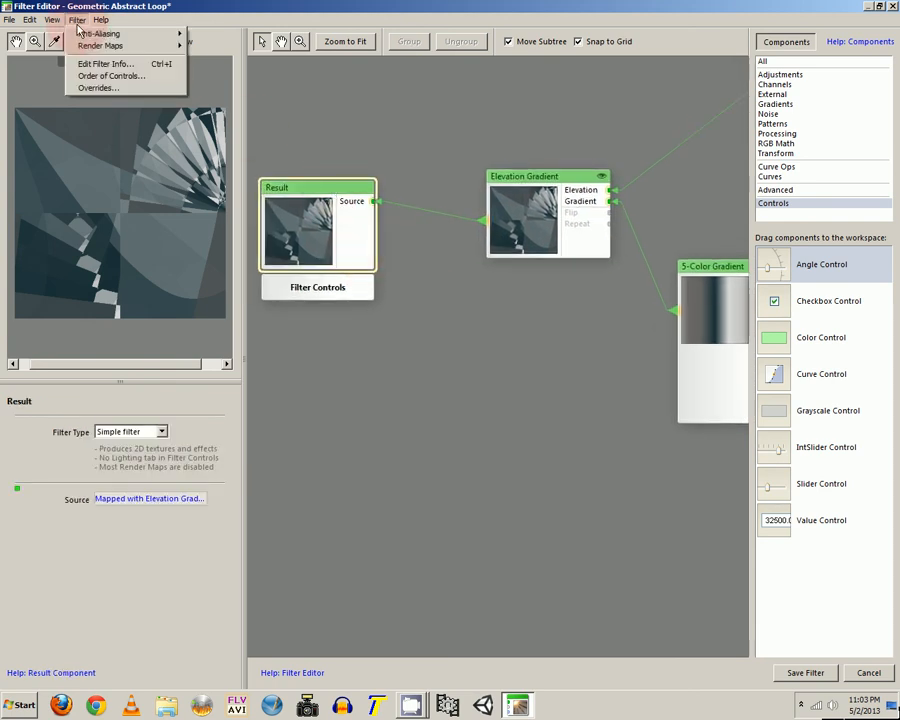
pyautogui.click(130, 66)
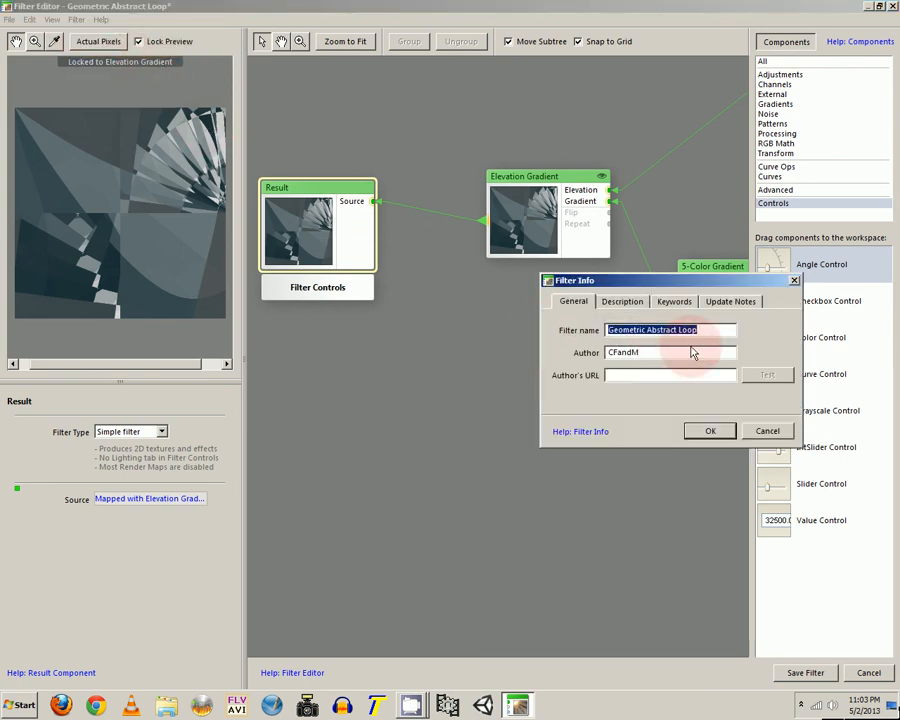
pyautogui.click(687, 428)
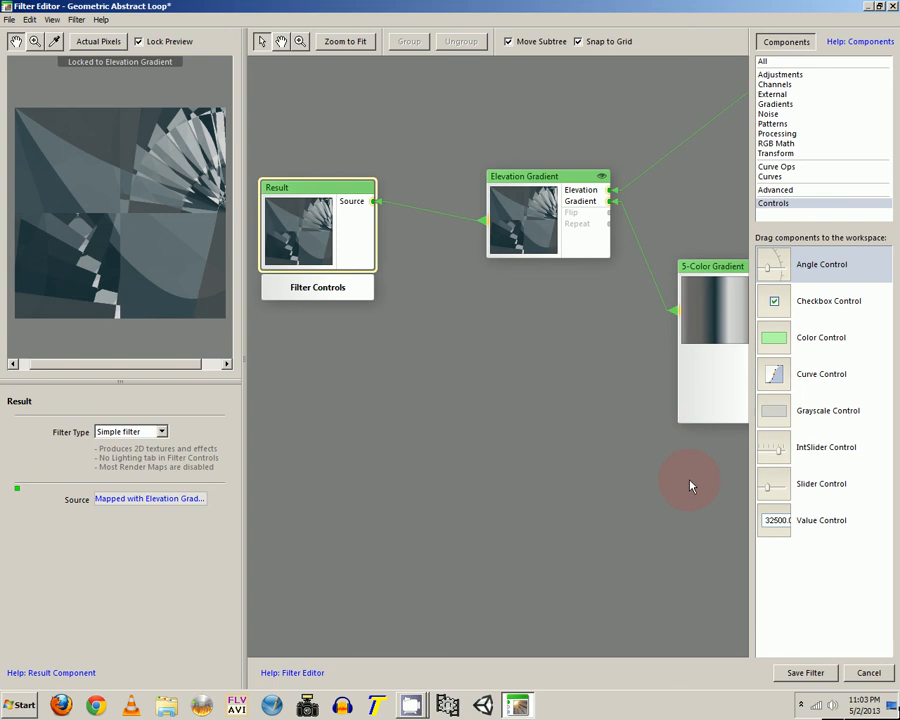
pyautogui.click(803, 674)
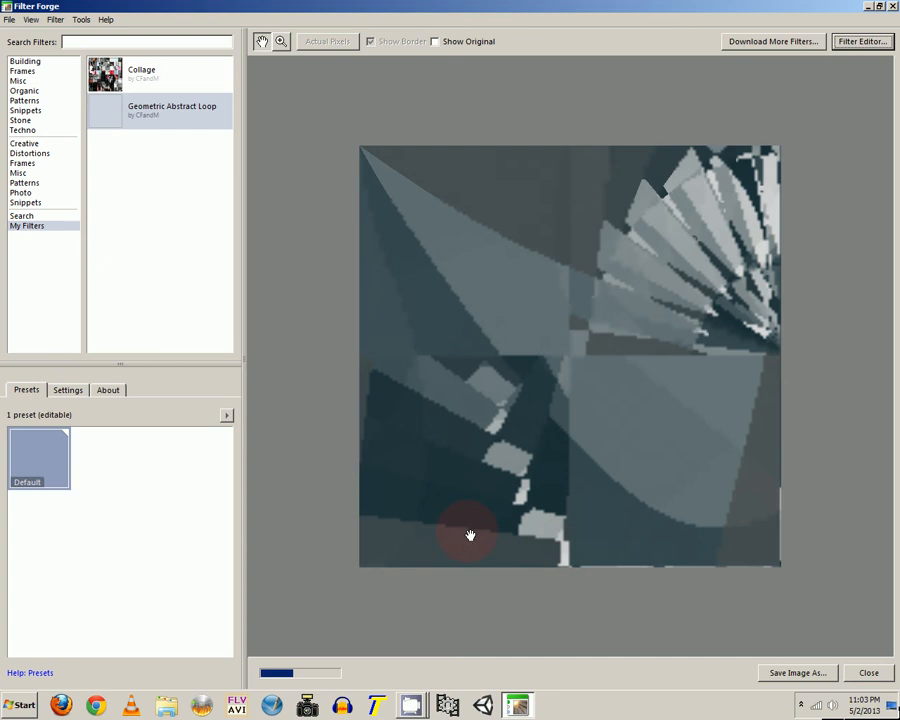
# Step: In the saved filter's settings, set Stretch to 27 and Origin X to 1.13
pyautogui.click(67, 389)
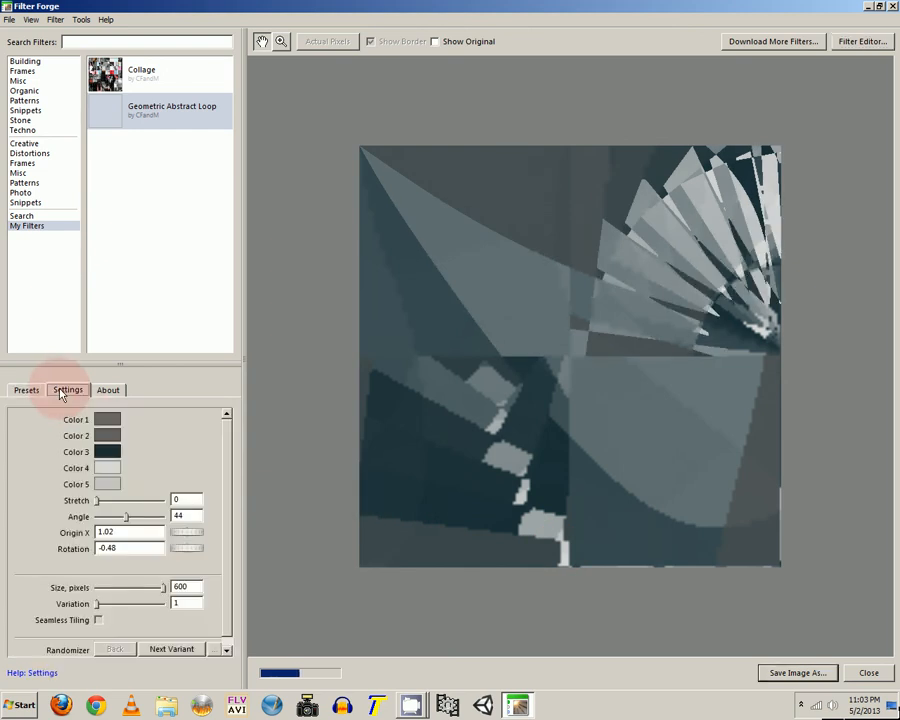
pyautogui.moveTo(108, 507); pyautogui.dragTo(115, 502)
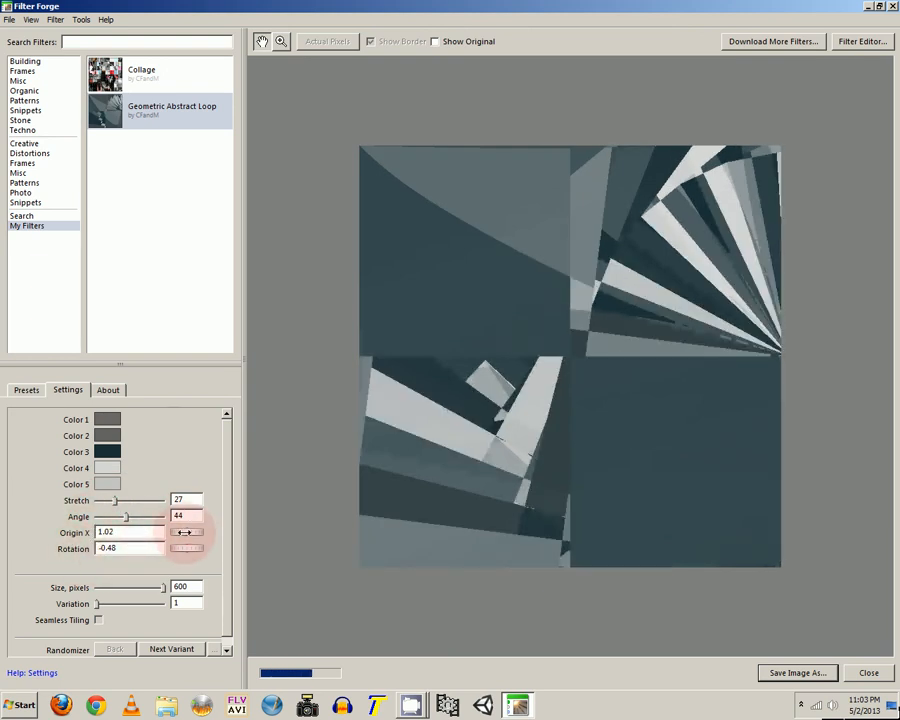
pyautogui.moveTo(185, 532); pyautogui.dragTo(227, 523)
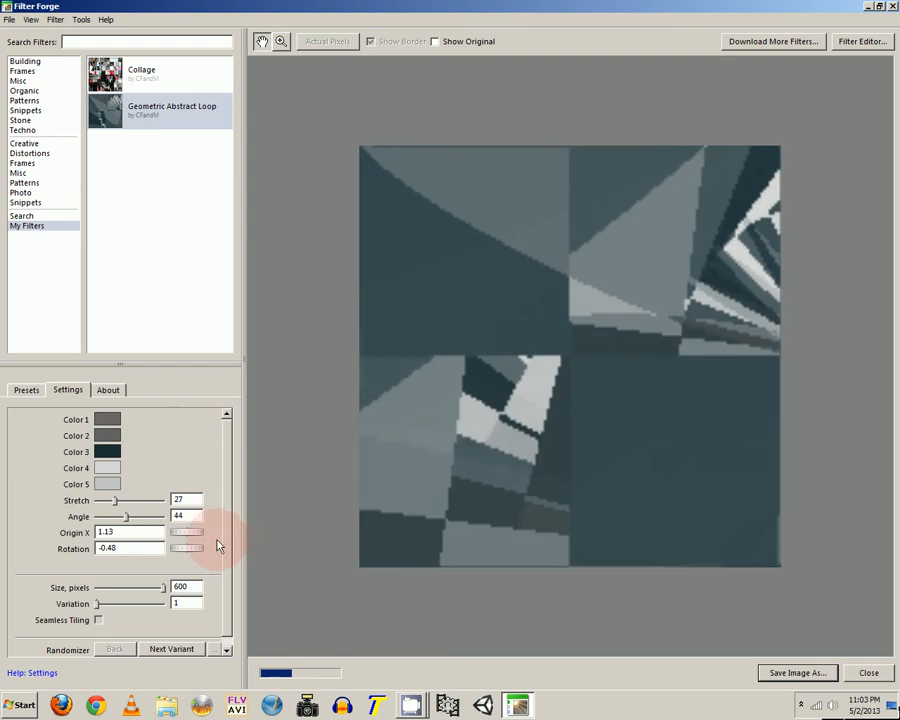
# Step: Generate three successive random variants of the Geometric Abstract Loop filter
pyautogui.click(173, 652)
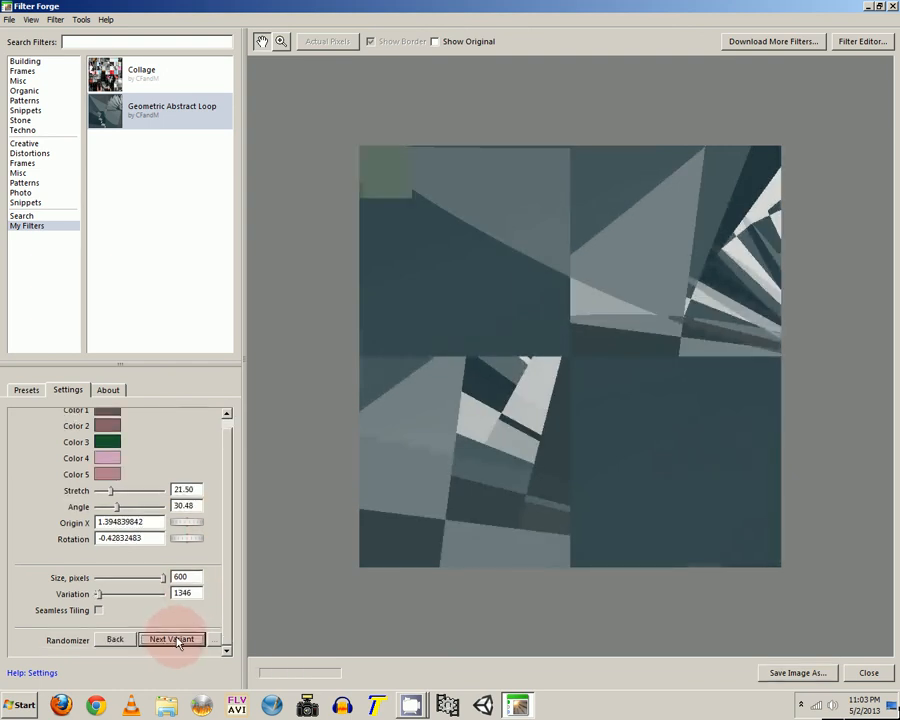
pyautogui.click(179, 641)
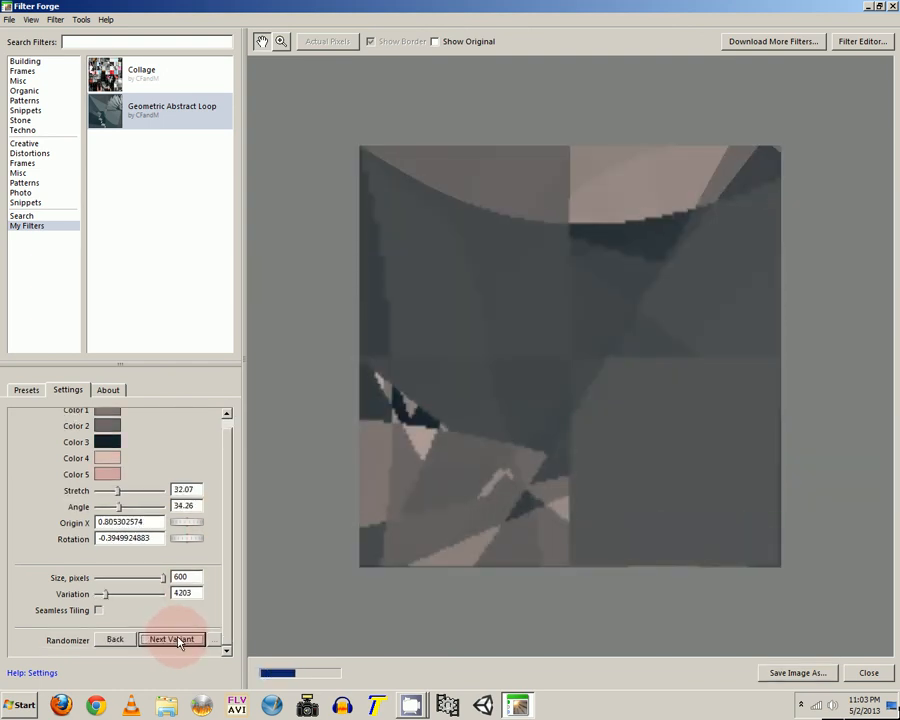
pyautogui.click(180, 641)
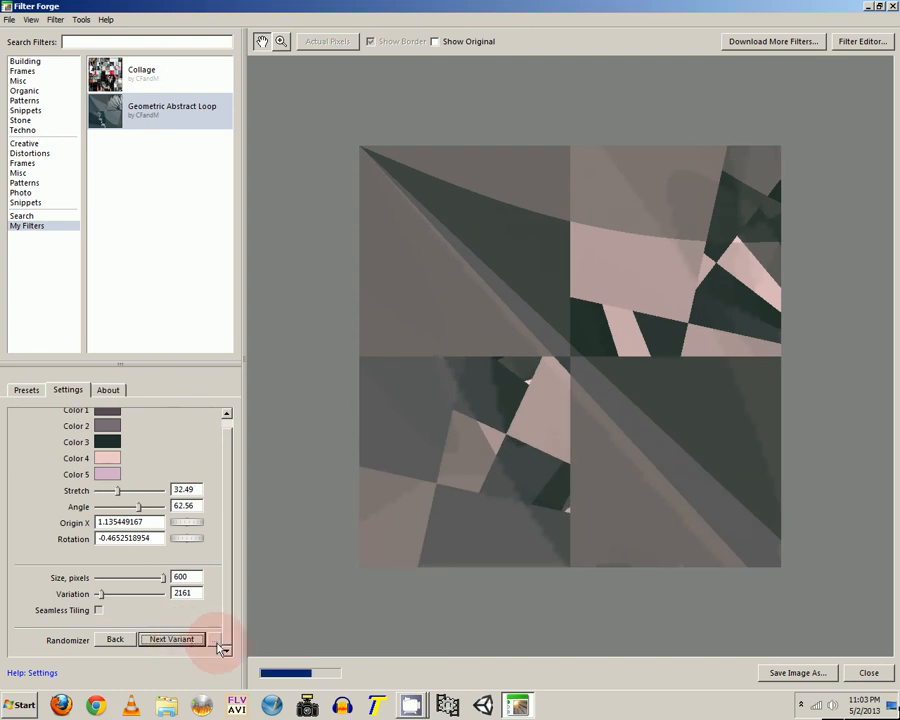
pyautogui.click(413, 706)
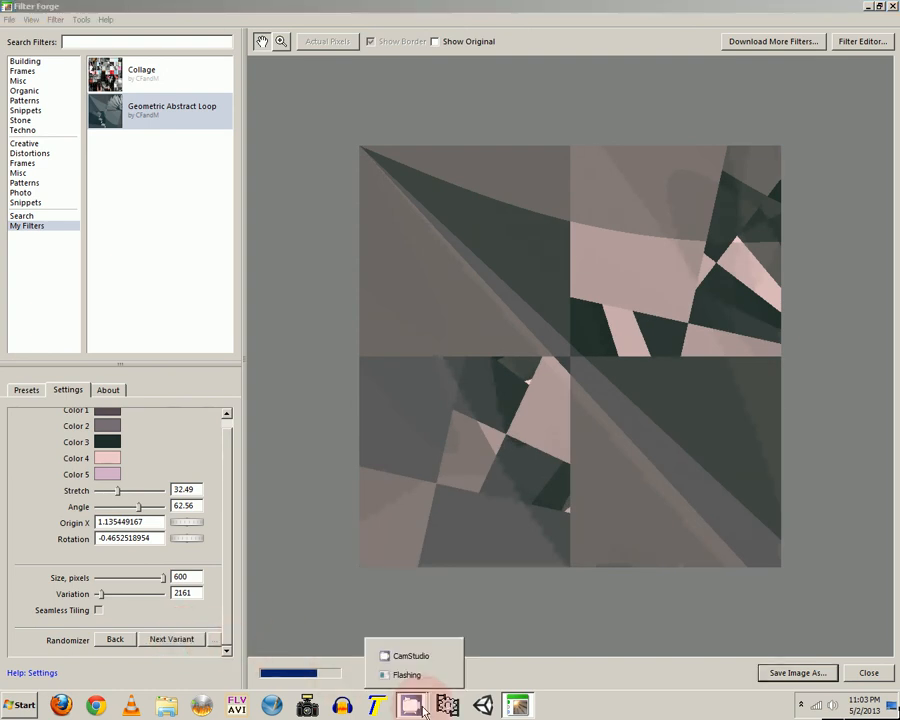
pyautogui.click(430, 660)
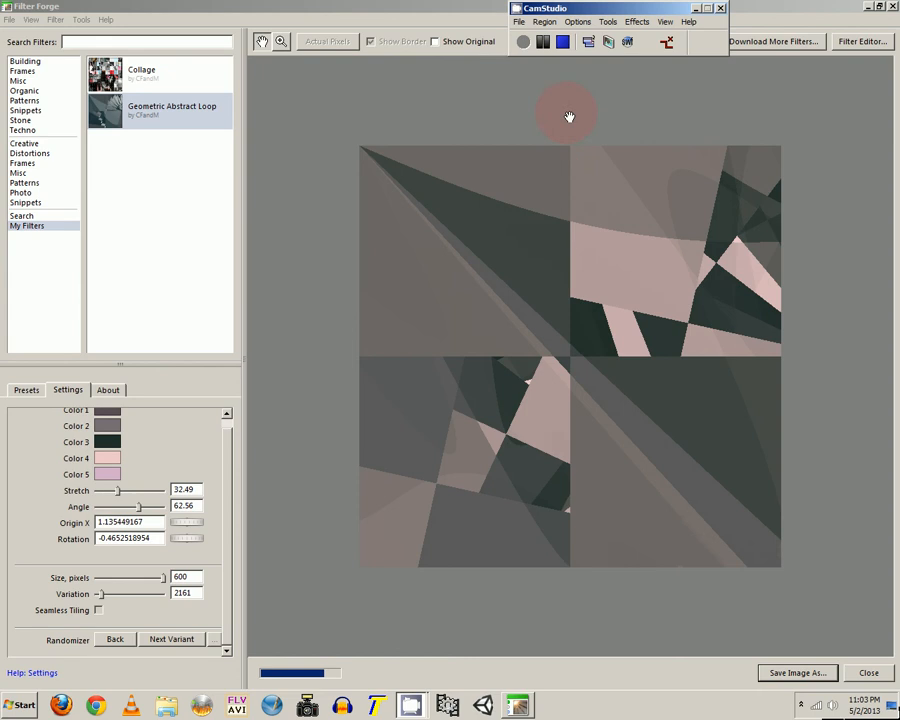